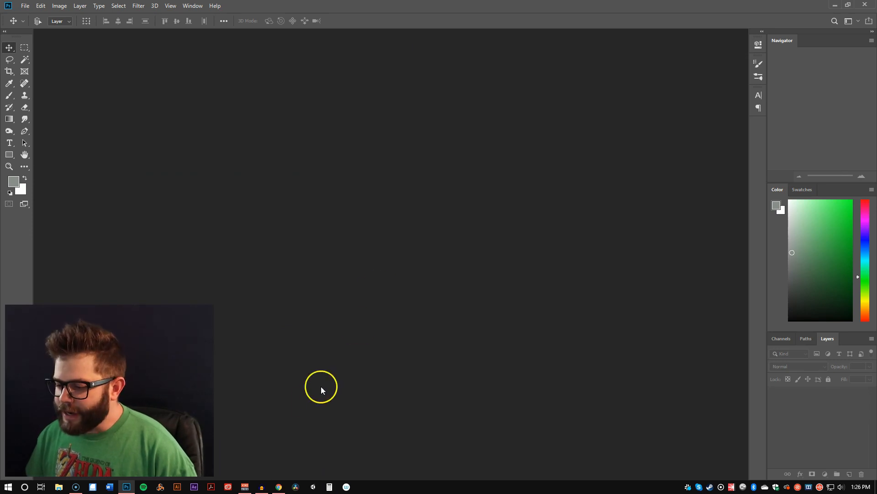
Step: Switch to Chrome and copy the enlarged black-and-white face portrait from its Unsplash page
{"action": "left_click", "coordinate": [278, 487]}
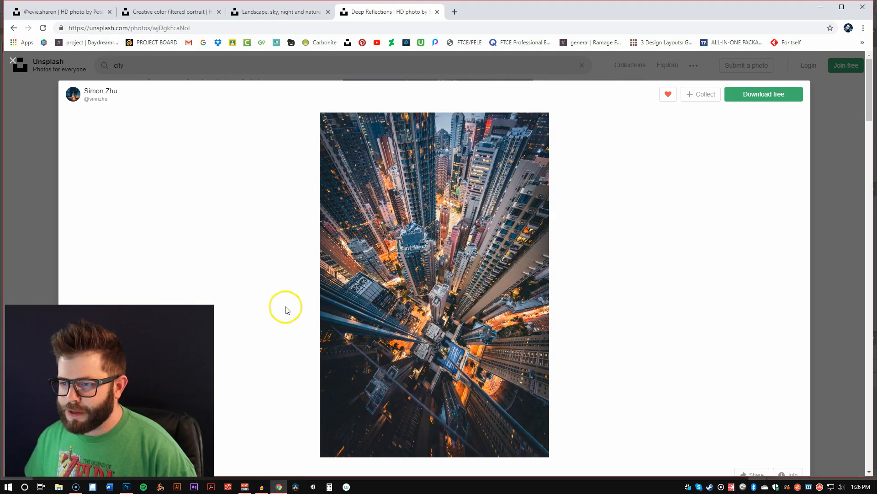
{"action": "left_click", "coordinate": [50, 13]}
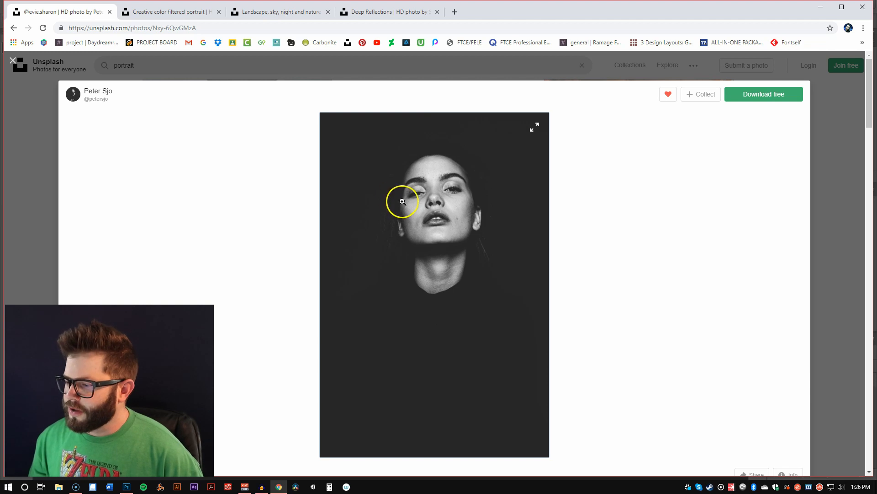
{"action": "left_click", "coordinate": [450, 221]}
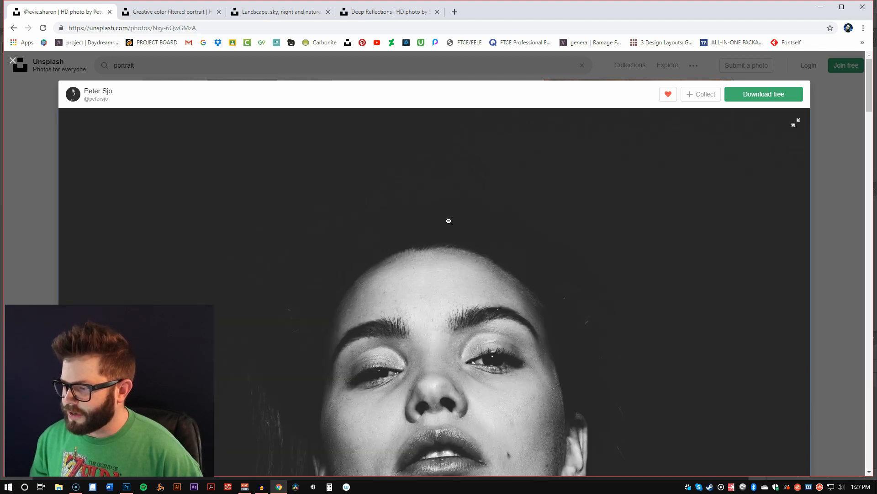
{"action": "scroll", "coordinate": [490, 259], "scroll_direction": "down", "scroll_amount": 4}
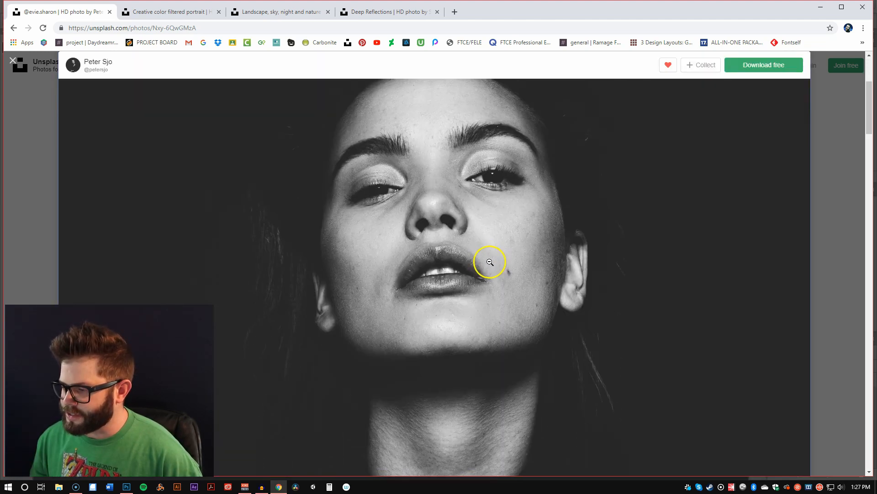
{"action": "scroll", "coordinate": [443, 231], "scroll_direction": "up", "scroll_amount": 2}
{"action": "right_click", "coordinate": [425, 224]}
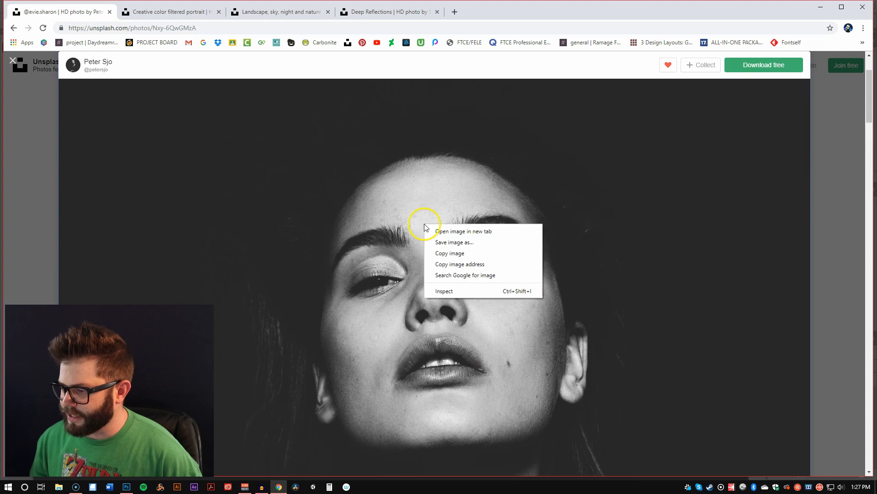
{"action": "left_click", "coordinate": [459, 253]}
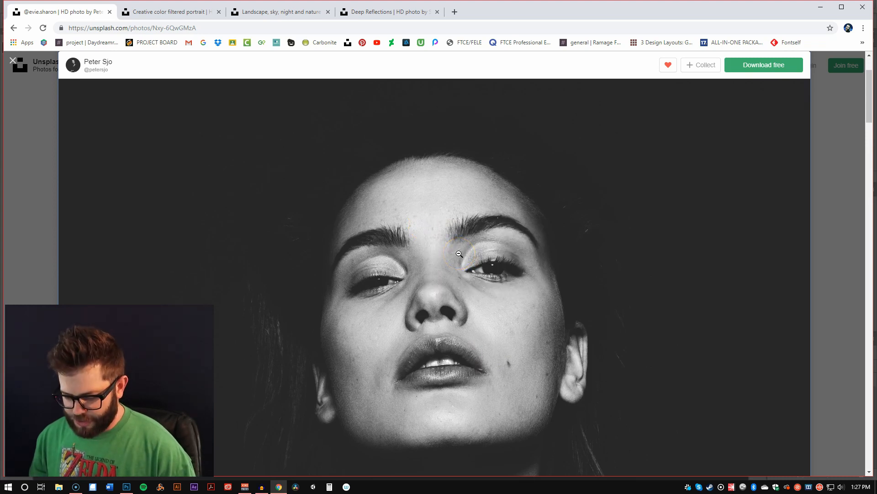
Step: Switch to Photoshop and create a new clipboard-sized document, 2134 by 3201 pixels, with the resolution set to 300 pixels/inch
{"action": "key", "text": "alt+Tab"}
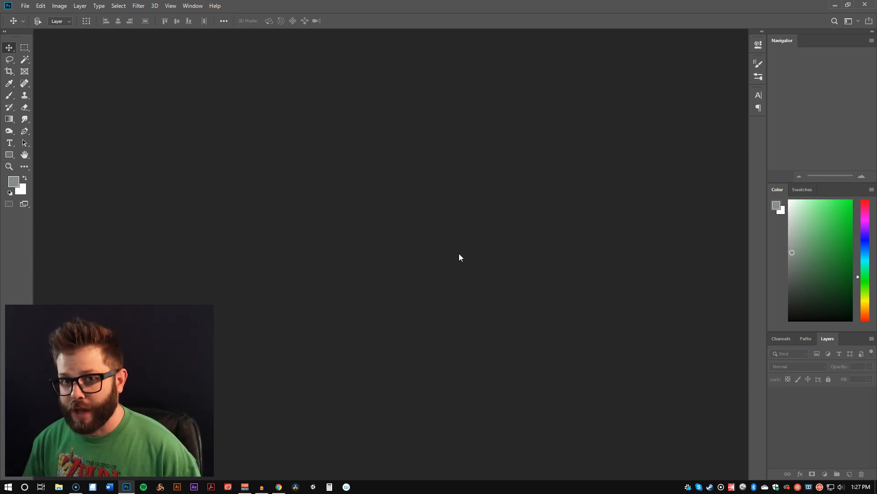
{"action": "key", "text": "ctrl+n"}
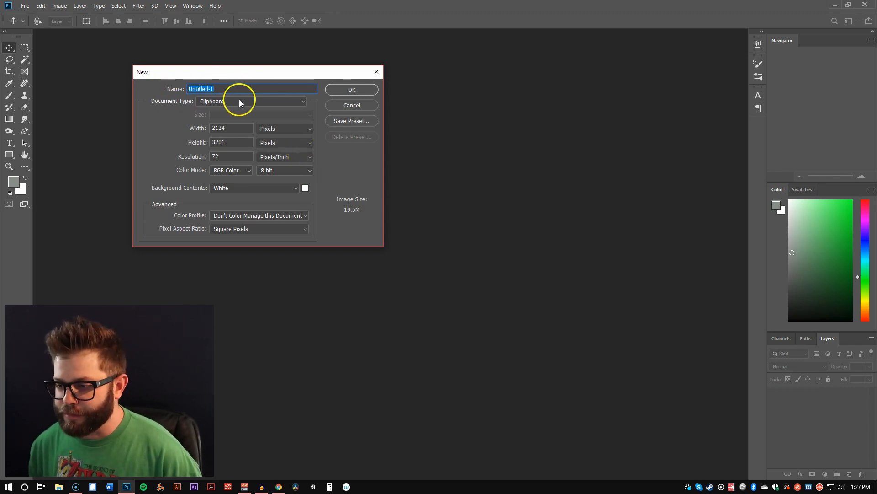
{"action": "double_click", "coordinate": [225, 159]}
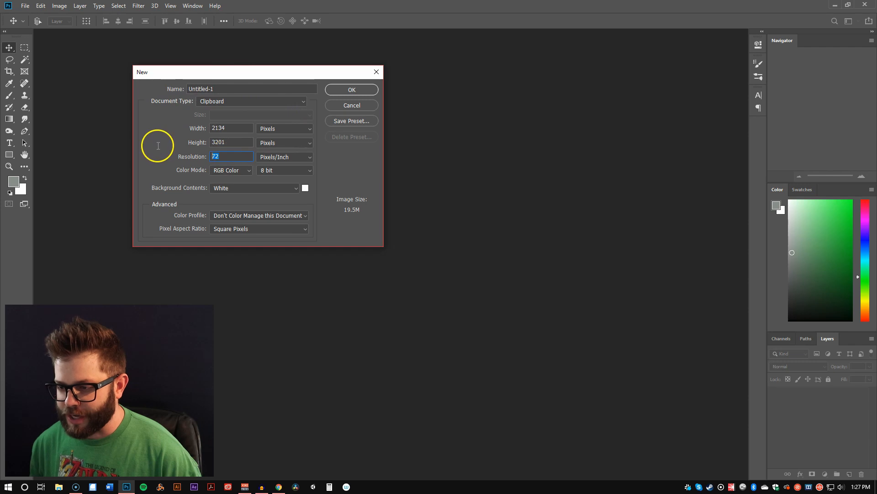
{"action": "type", "text": "300"}
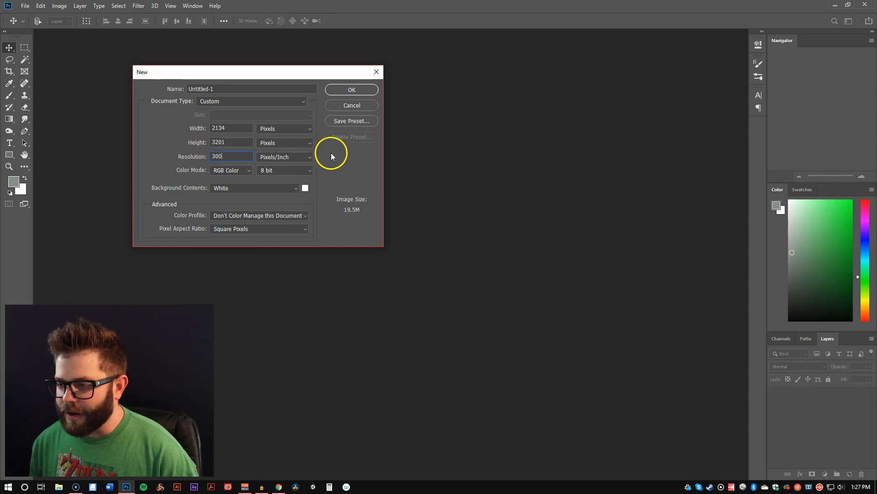
{"action": "left_click", "coordinate": [349, 94]}
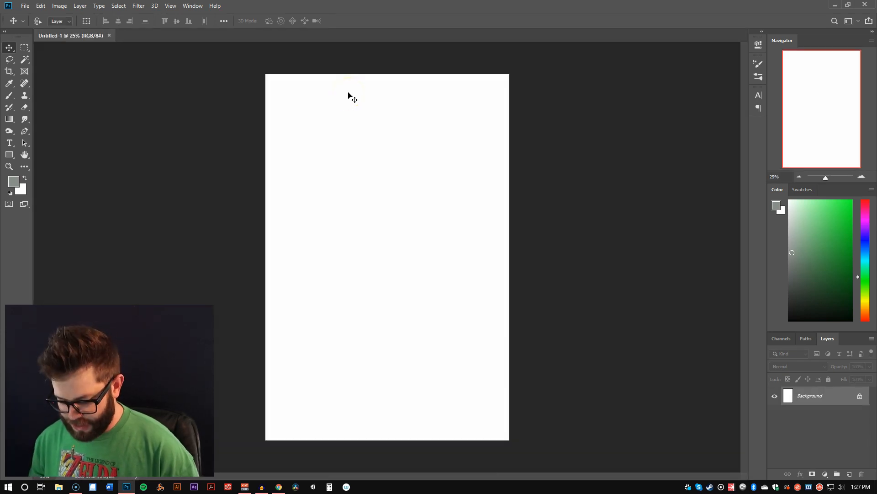
Step: Paste the copied portrait into the blank document and rename its layer "Figure"
{"action": "key", "text": "ctrl+v"}
{"action": "left_click", "coordinate": [508, 110]}
{"action": "double_click", "coordinate": [805, 396]}
{"action": "type", "text": "Fa"}
{"action": "type", "text": "gure"}
{"action": "key", "text": "Return"}
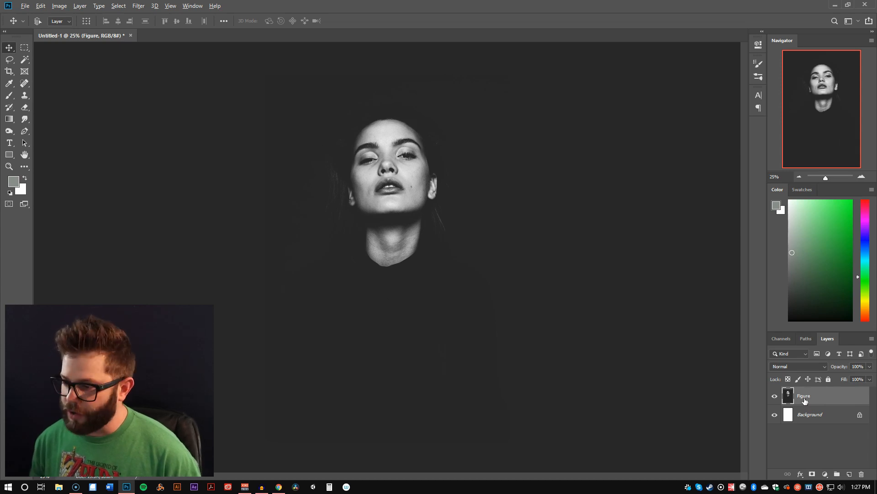
Step: Return to Chrome, compare the mountain and city photos, and copy the enlarged "Deep Reflections" city photo
{"action": "key", "text": "alt+Tab"}
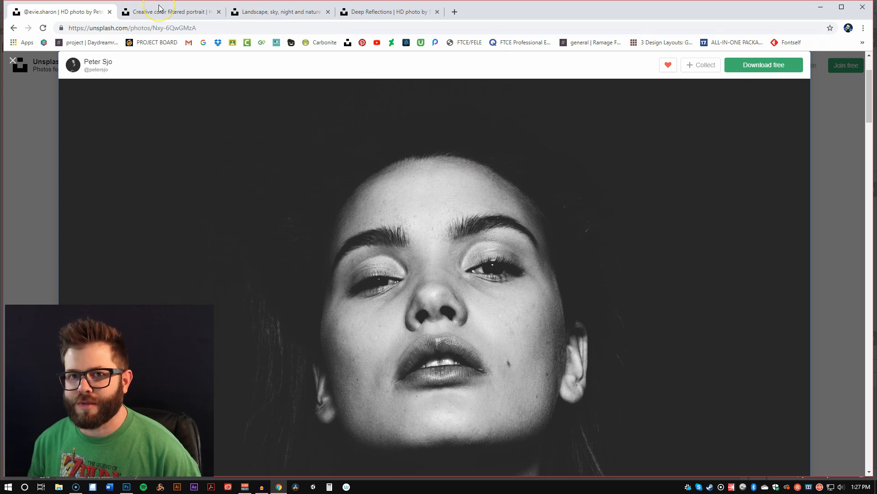
{"action": "left_click", "coordinate": [281, 14]}
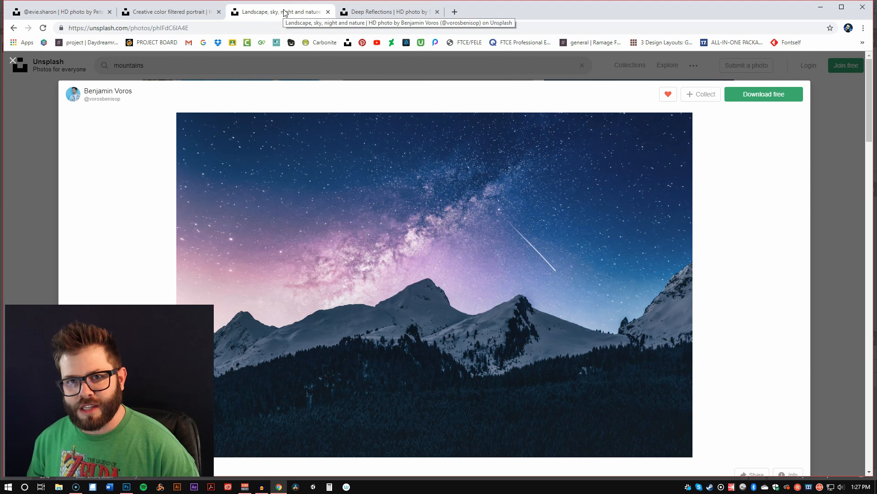
{"action": "left_click", "coordinate": [390, 13]}
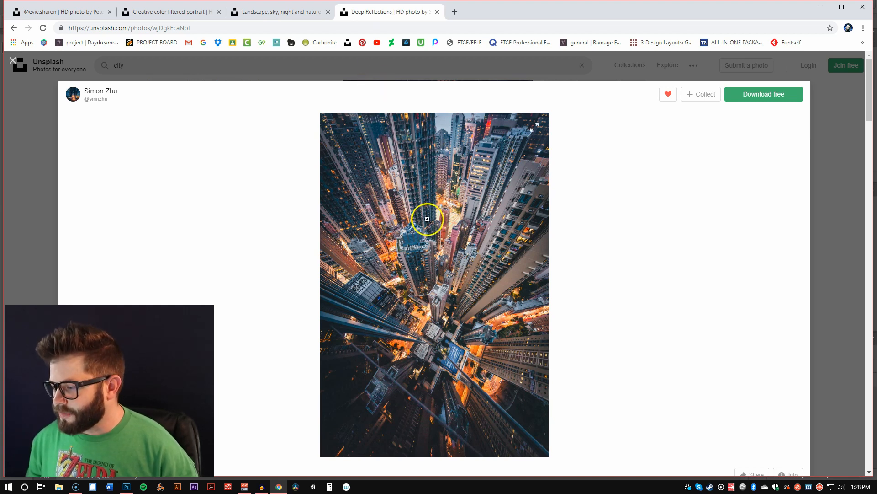
{"action": "left_click", "coordinate": [286, 11]}
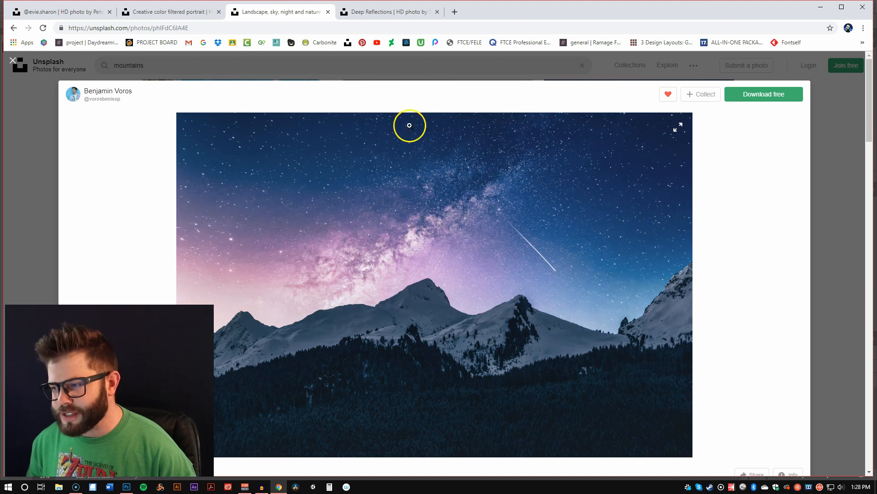
{"action": "left_click", "coordinate": [392, 11]}
{"action": "left_click", "coordinate": [423, 232]}
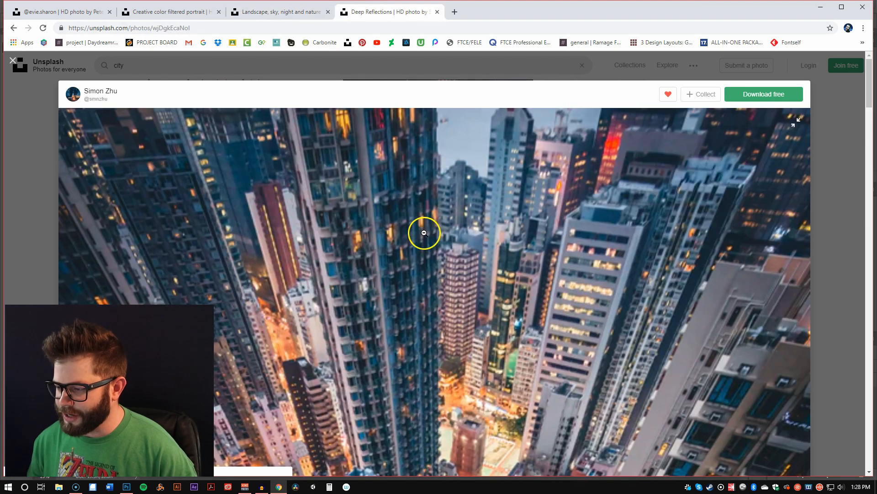
{"action": "right_click", "coordinate": [432, 263]}
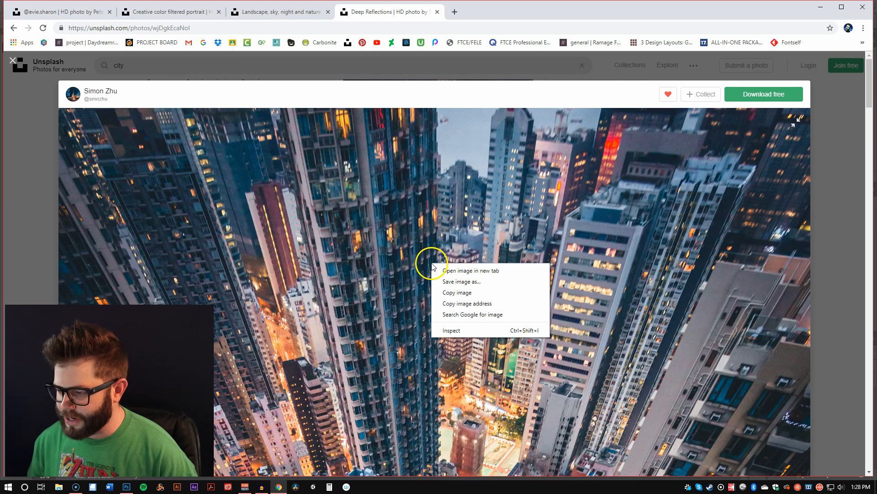
{"action": "left_click", "coordinate": [459, 293]}
Step: Switch back to Photoshop, paste the city photo above the Figure layer, and rename the new layer "City"
{"action": "key", "text": "alt+Tab"}
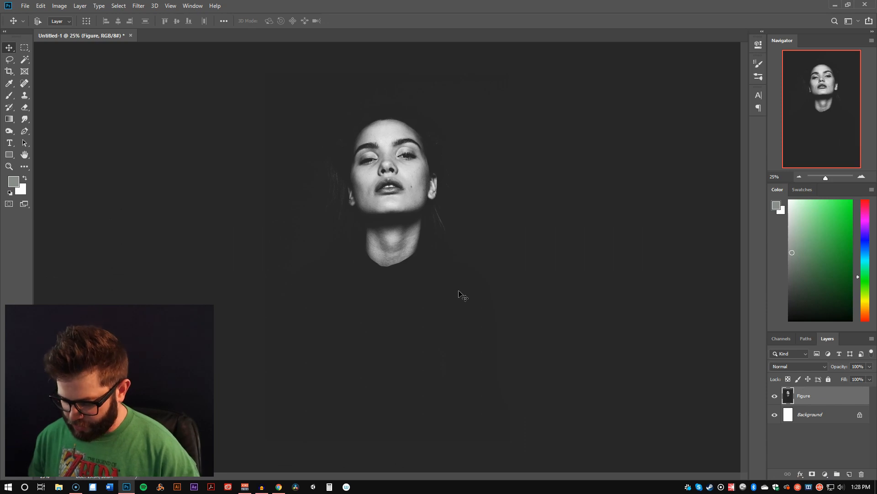
{"action": "key", "text": "ctrl+v"}
{"action": "double_click", "coordinate": [808, 395]}
{"action": "type", "text": "City"}
{"action": "key", "text": "Return"}
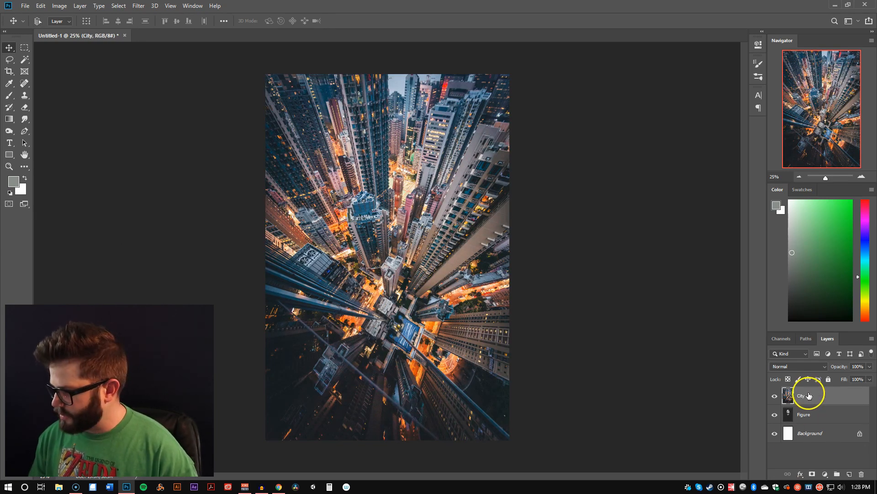
Step: Compare the image with the City layer hidden and shown, and set that layer's blend mode to Lighten
{"action": "left_click", "coordinate": [775, 397]}
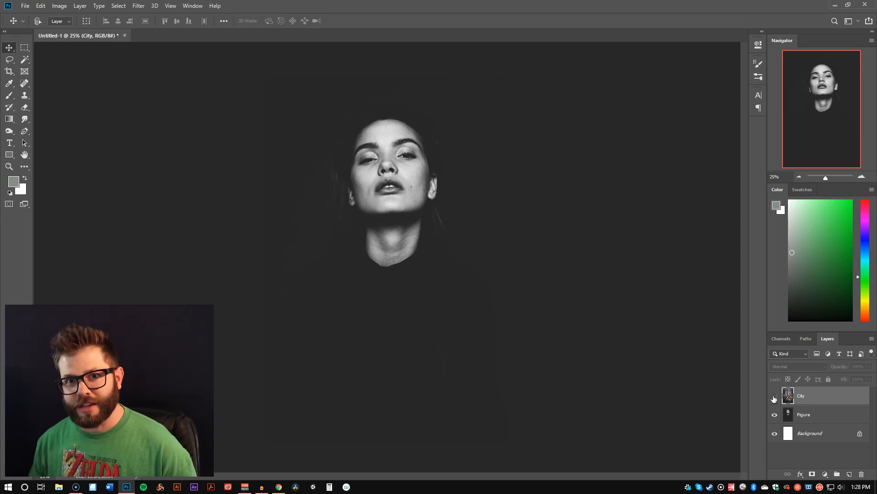
{"action": "left_click", "coordinate": [774, 397]}
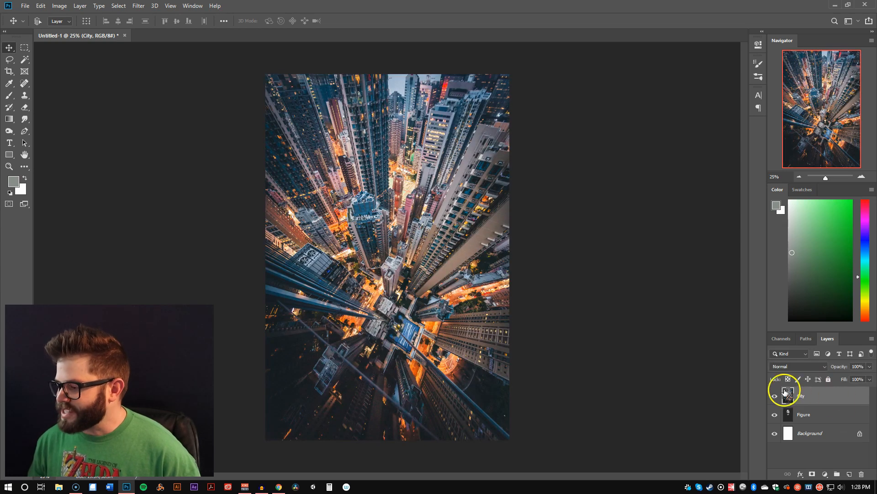
{"action": "left_click", "coordinate": [824, 367]}
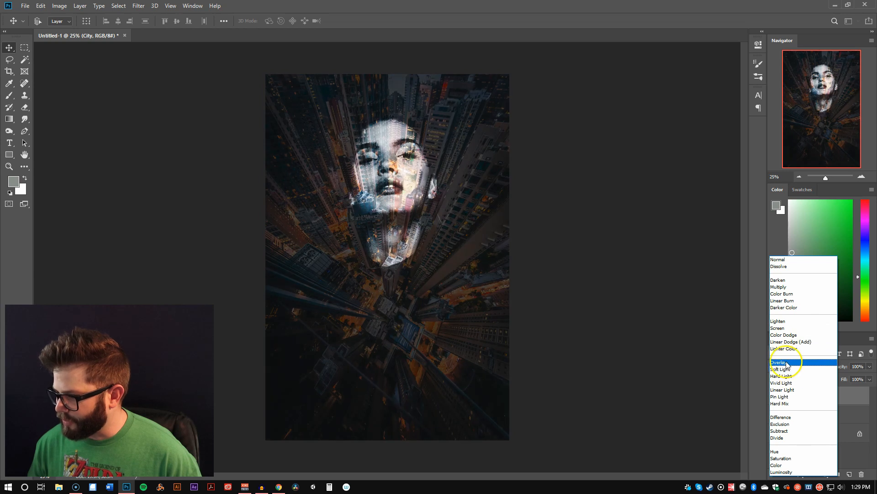
{"action": "left_click", "coordinate": [780, 320]}
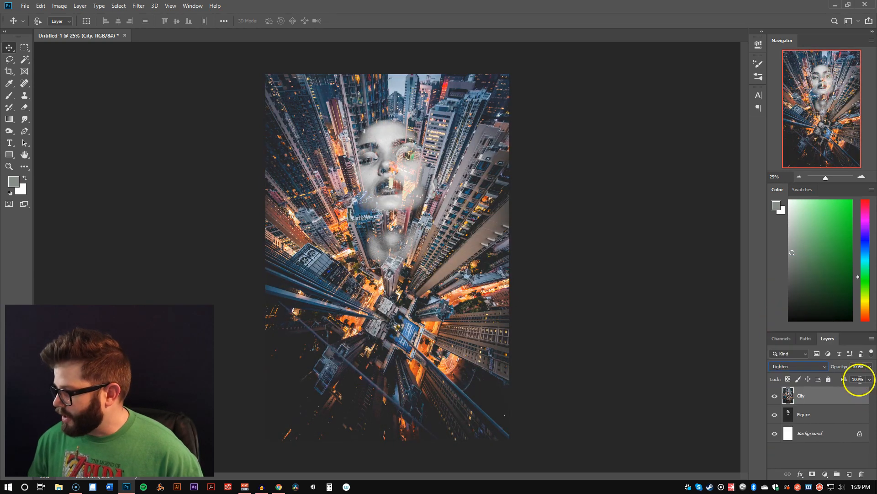
{"action": "left_click", "coordinate": [637, 264]}
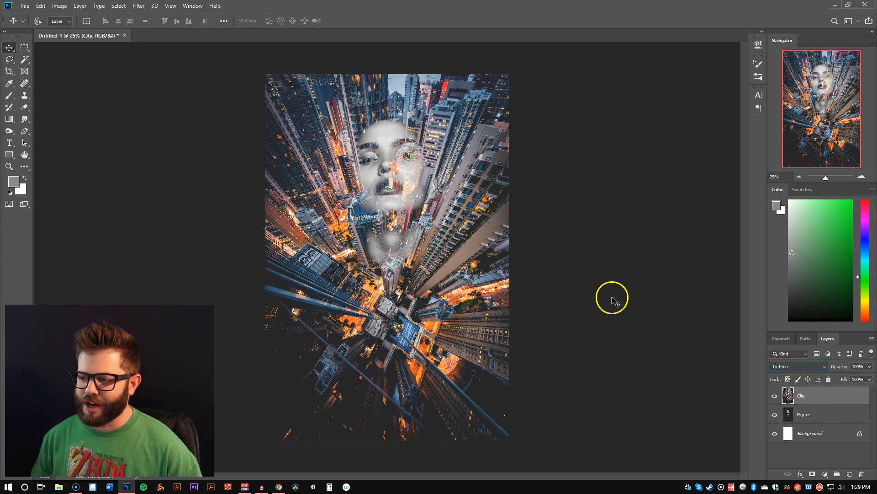
Step: Add a layer mask to the City layer and paint black over the face and neck with a soft 250 px brush
{"action": "left_click", "coordinate": [812, 474]}
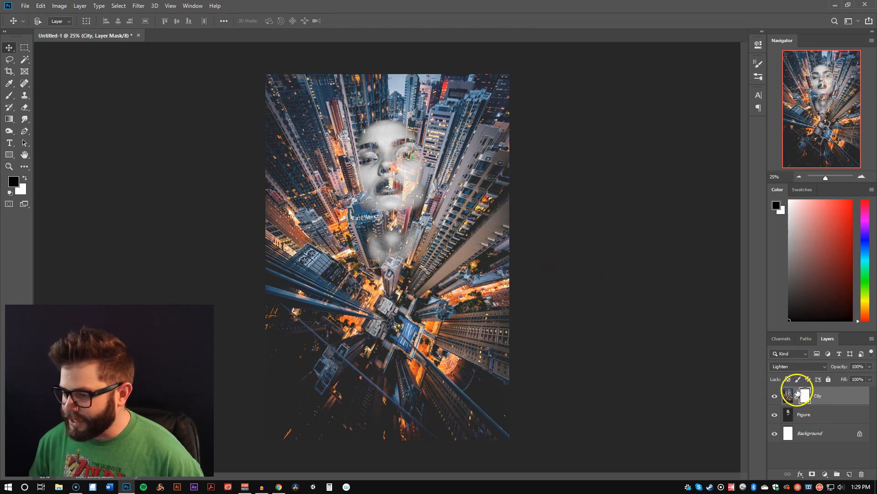
{"action": "left_click", "coordinate": [10, 97]}
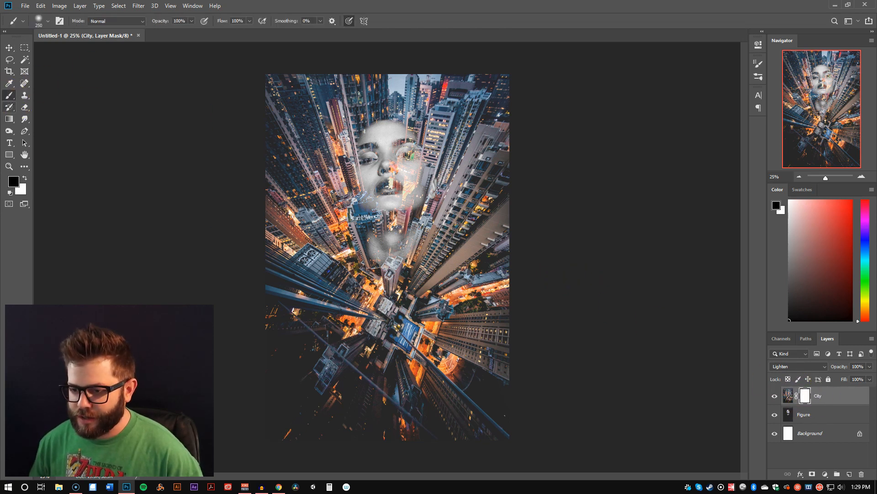
{"action": "right_click", "coordinate": [330, 185]}
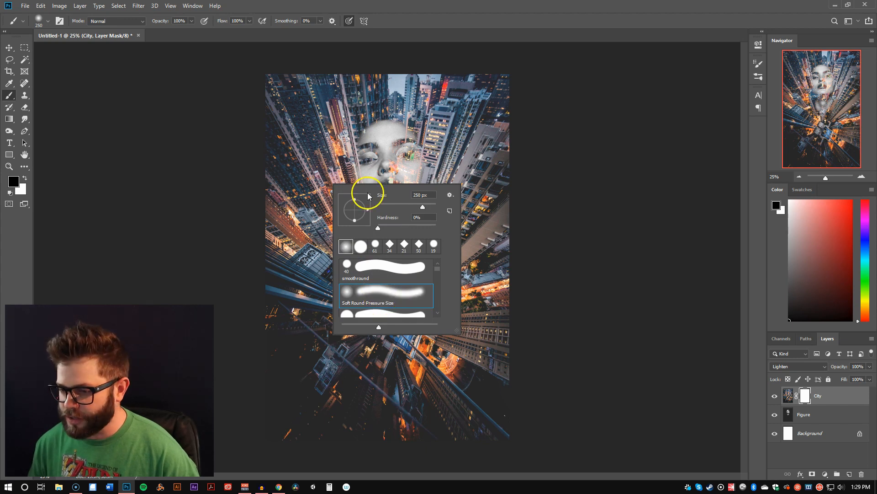
{"action": "left_click", "coordinate": [188, 185]}
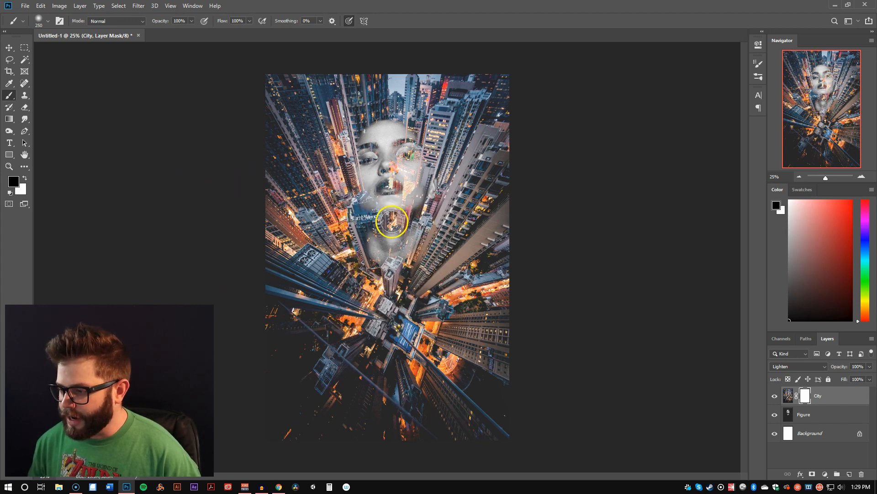
{"action": "mouse_move", "coordinate": [376, 204]}
{"action": "left_mouse_down"}
{"action": "mouse_move", "coordinate": [389, 240]}
{"action": "mouse_move", "coordinate": [383, 192]}
{"action": "mouse_move", "coordinate": [391, 197]}
{"action": "mouse_move", "coordinate": [400, 184]}
{"action": "mouse_move", "coordinate": [371, 154]}
{"action": "mouse_move", "coordinate": [406, 147]}
{"action": "mouse_move", "coordinate": [410, 173]}
{"action": "mouse_move", "coordinate": [397, 183]}
{"action": "mouse_move", "coordinate": [369, 150]}
{"action": "mouse_move", "coordinate": [373, 166]}
{"action": "mouse_move", "coordinate": [401, 173]}
{"action": "mouse_move", "coordinate": [398, 195]}
{"action": "mouse_move", "coordinate": [412, 183]}
{"action": "mouse_move", "coordinate": [403, 154]}
{"action": "mouse_move", "coordinate": [402, 173]}
{"action": "mouse_move", "coordinate": [375, 195]}
{"action": "mouse_move", "coordinate": [368, 151]}
{"action": "mouse_move", "coordinate": [383, 139]}
{"action": "mouse_move", "coordinate": [395, 140]}
{"action": "mouse_move", "coordinate": [409, 165]}
{"action": "mouse_move", "coordinate": [398, 176]}
{"action": "mouse_move", "coordinate": [400, 238]}
{"action": "mouse_move", "coordinate": [386, 198]}
{"action": "mouse_move", "coordinate": [390, 249]}
{"action": "left_mouse_up"}
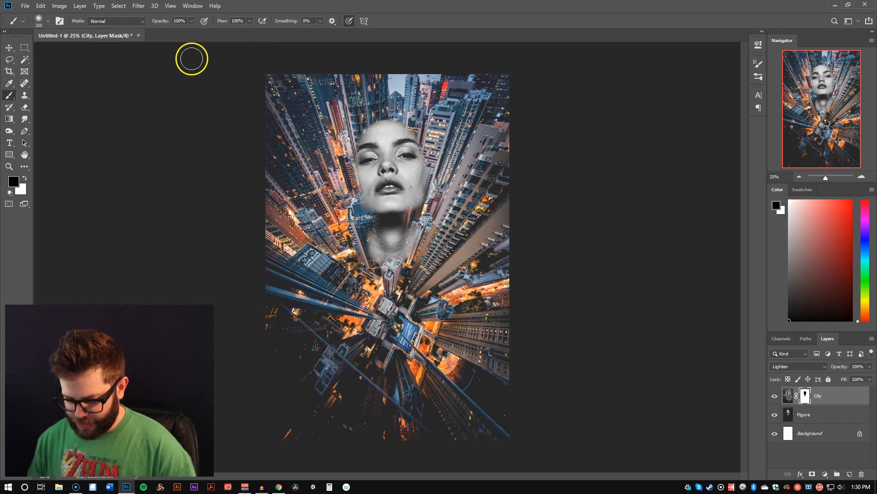
Step: Save the composite as the Photoshop file DE-Ex1 in the Thumbnail folder
{"action": "key", "text": "ctrl+s"}
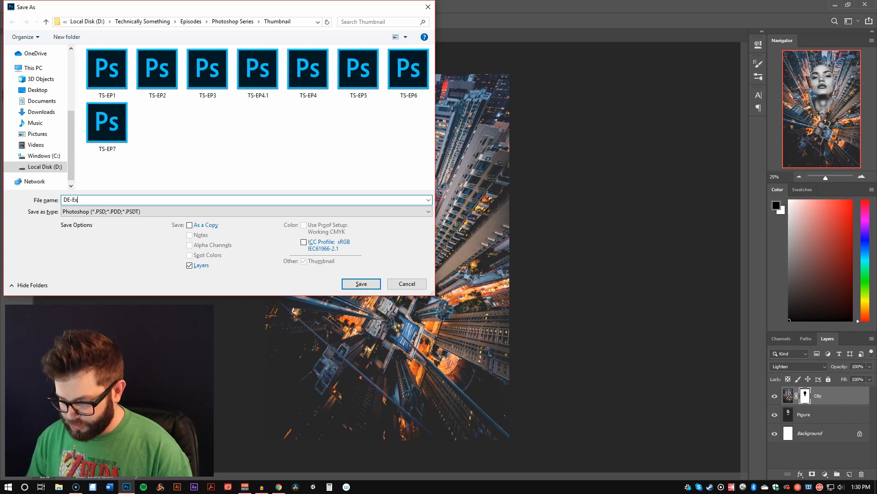
{"action": "key", "text": "Return"}
{"action": "left_click", "coordinate": [154, 51]}
Step: Switch to Chrome and copy the enlarged "Creative color filtered portrait" photo of the woman in profile
{"action": "key", "text": "alt+Tab"}
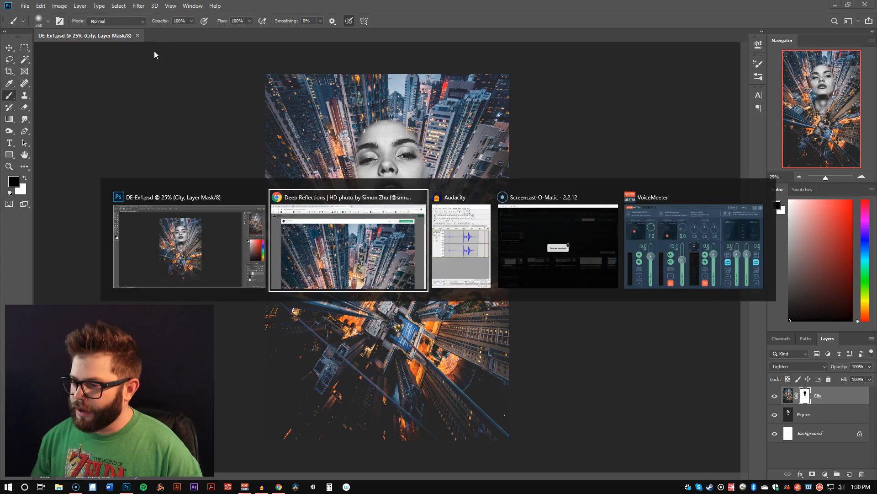
{"action": "left_click", "coordinate": [172, 16]}
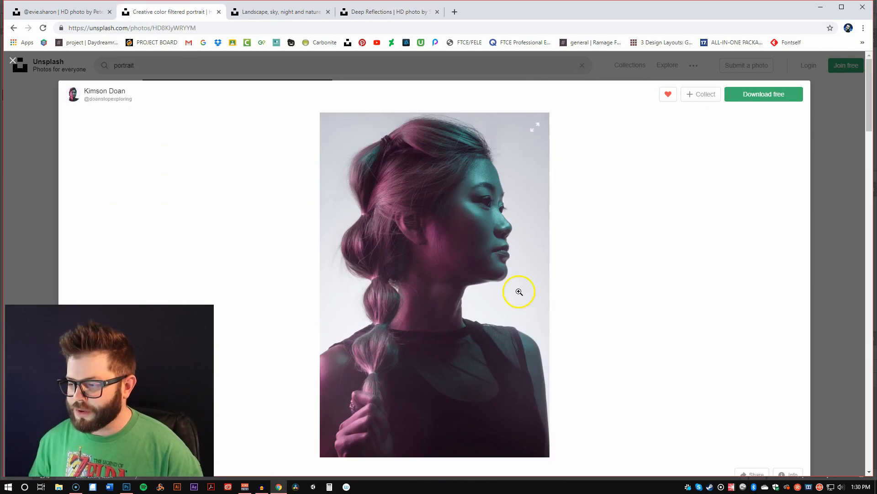
{"action": "left_click", "coordinate": [473, 252]}
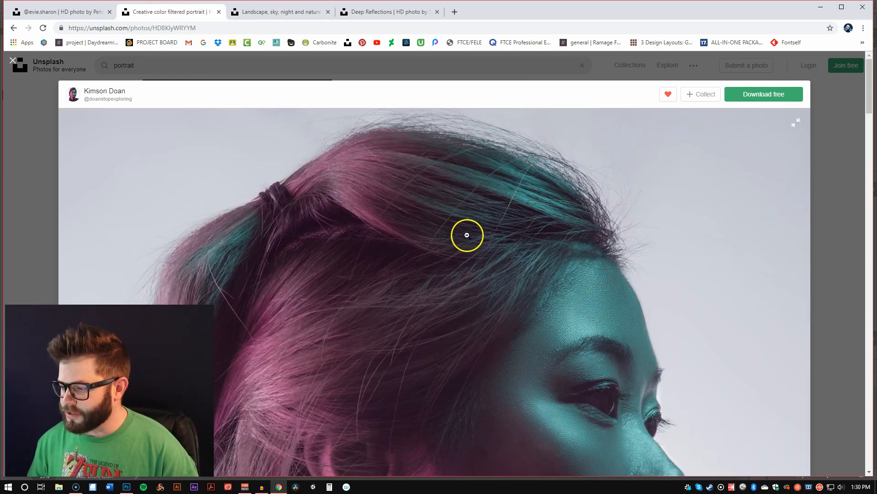
{"action": "right_click", "coordinate": [467, 235]}
{"action": "left_click", "coordinate": [494, 264]}
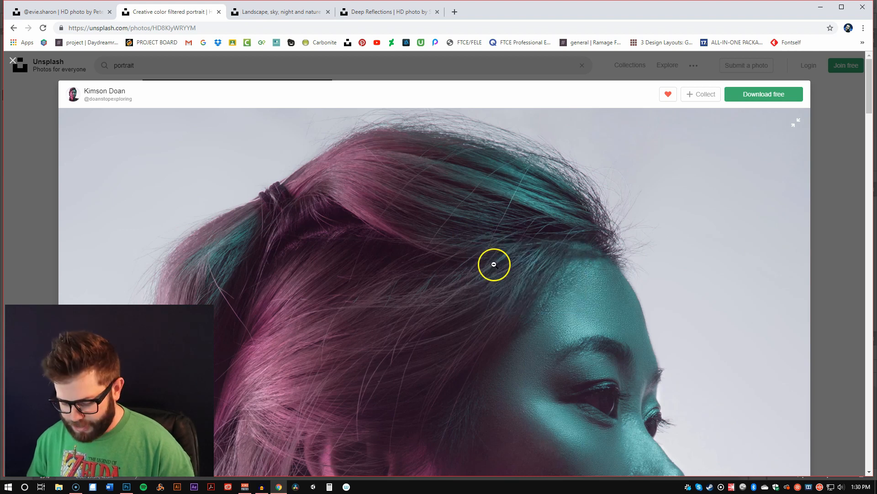
Step: Switch to Photoshop, create a 2000 × 2998 pixel document at 300 pixels/inch, and paste the copied portrait into it
{"action": "key", "text": "alt+Tab"}
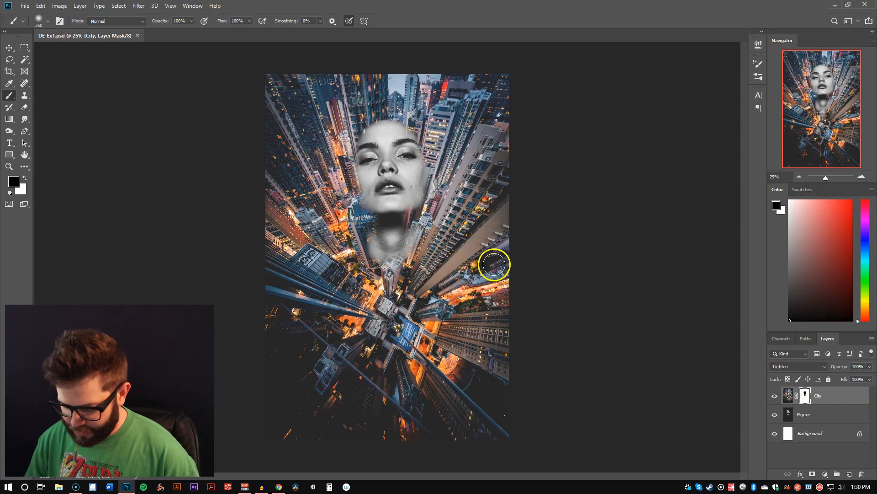
{"action": "key", "text": "ctrl+n"}
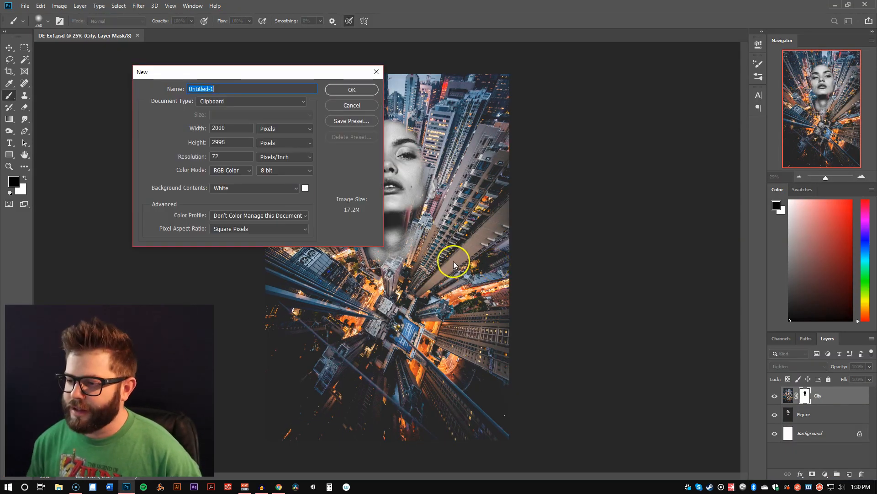
{"action": "double_click", "coordinate": [232, 156]}
{"action": "type", "text": "300"}
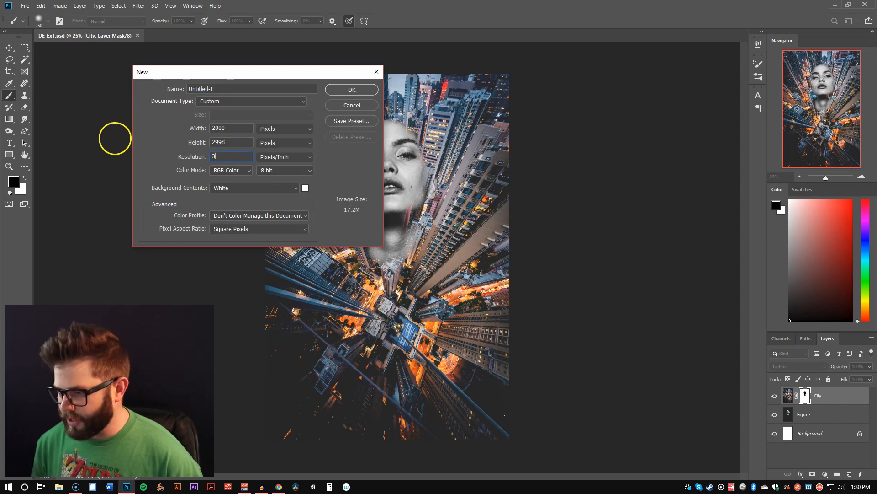
{"action": "left_click", "coordinate": [343, 89]}
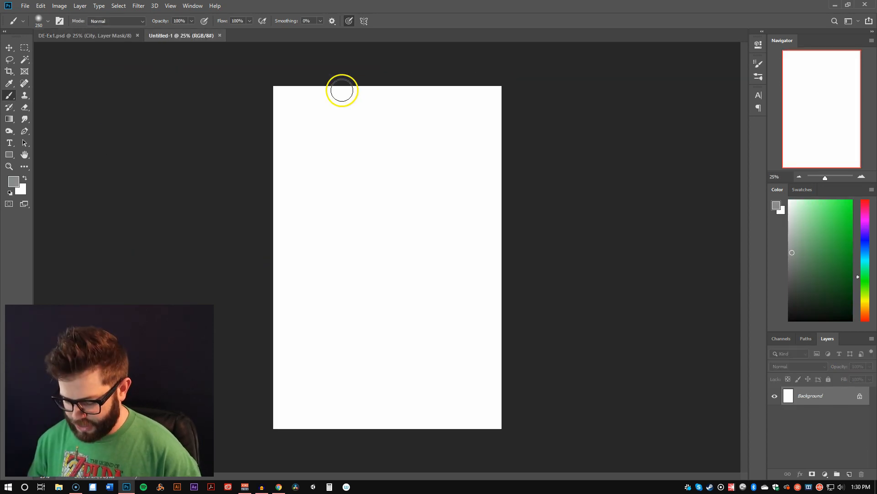
{"action": "key", "text": "ctrl+v"}
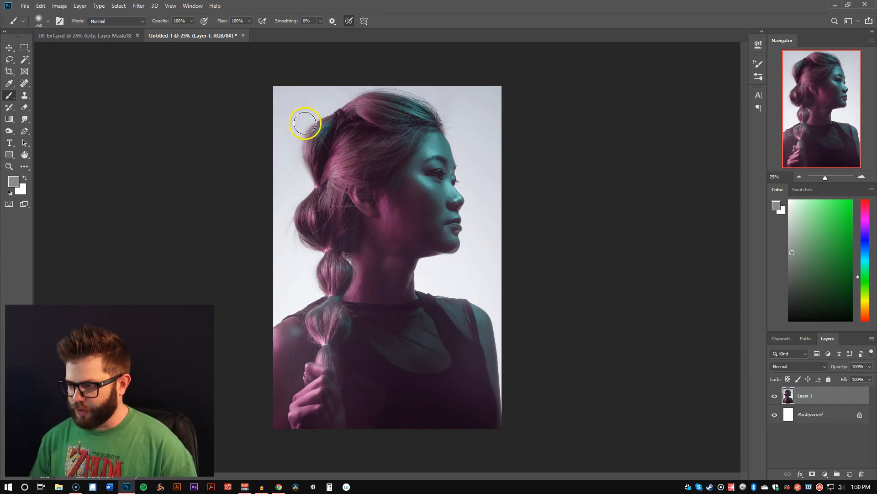
Step: Switch to Chrome, copy the "Deep Reflections" city photo, and return to Photoshop to paste it above the portrait
{"action": "key", "text": "alt+Tab"}
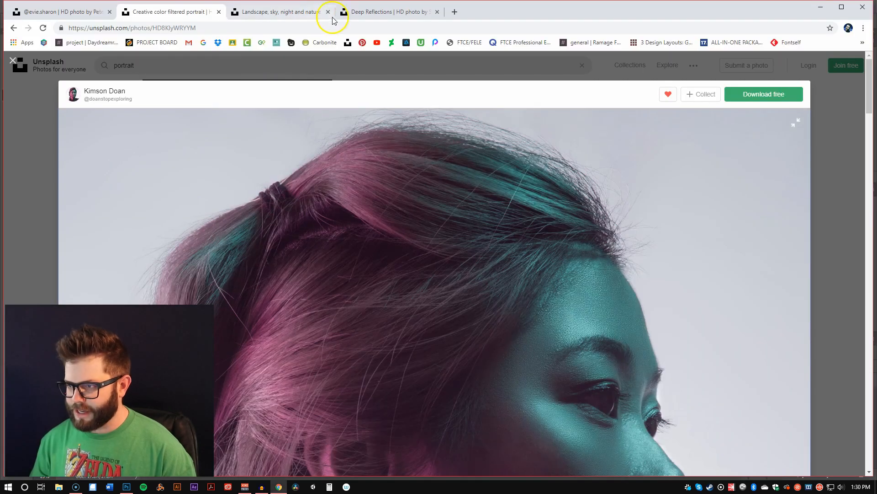
{"action": "left_click", "coordinate": [343, 12]}
{"action": "right_click", "coordinate": [407, 176]}
{"action": "left_click", "coordinate": [450, 206]}
{"action": "key", "text": "alt+Tab"}
{"action": "key", "text": "ctrl+v"}
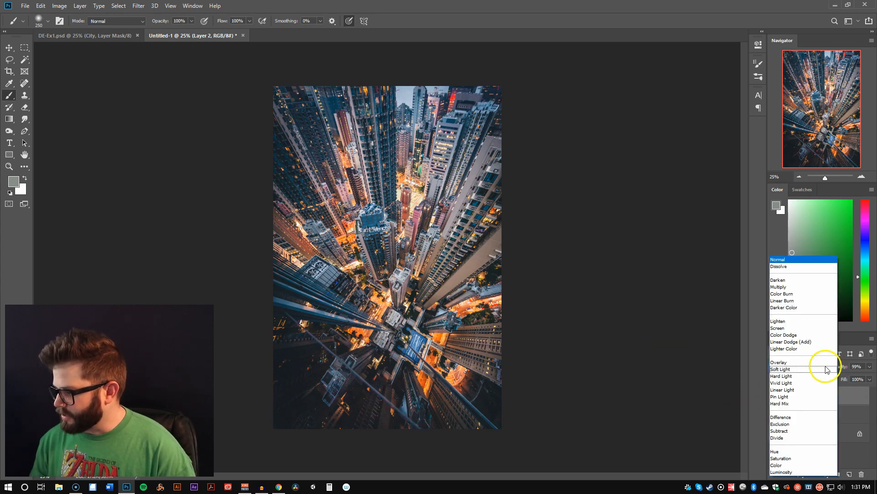
Step: Set the pasted city layer's blend mode to Lighten and preview other modes such as Color Dodge
{"action": "left_click", "coordinate": [822, 366]}
{"action": "left_click", "coordinate": [778, 321]}
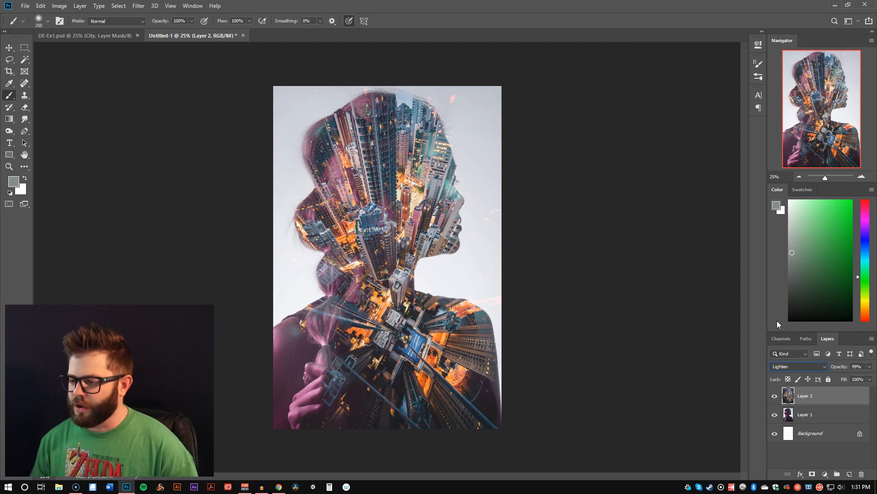
{"action": "left_click", "coordinate": [828, 367]}
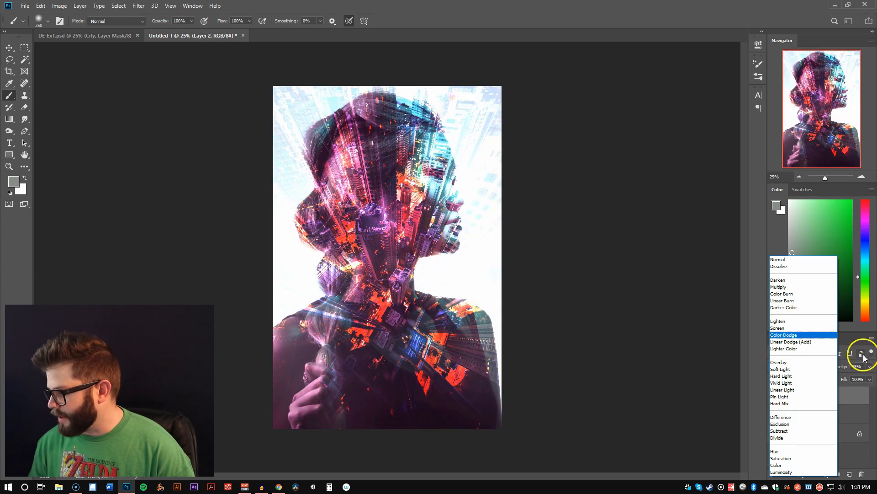
{"action": "left_click", "coordinate": [854, 324]}
Step: Hide the city layer and select the light backdrop on both sides of the woman with the Magic Wand at tolerance 25
{"action": "left_click", "coordinate": [776, 396]}
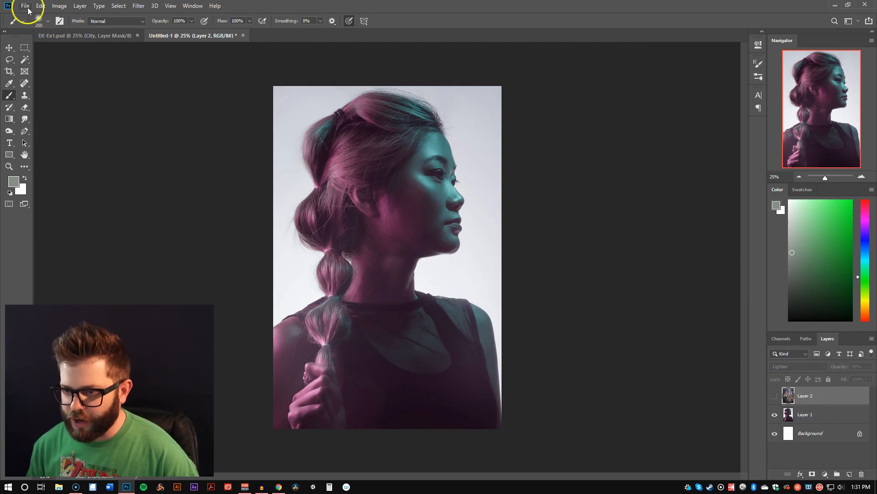
{"action": "left_click", "coordinate": [25, 61]}
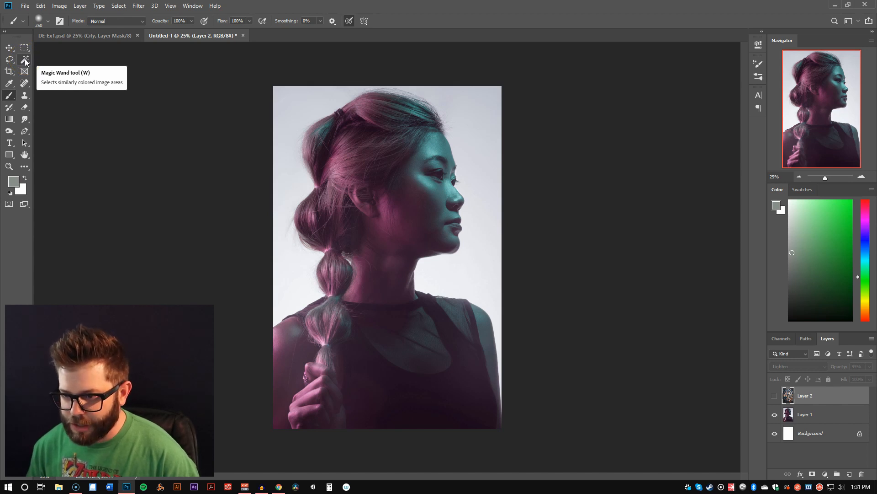
{"action": "key", "text": "w"}
{"action": "key", "text": "alt+w"}
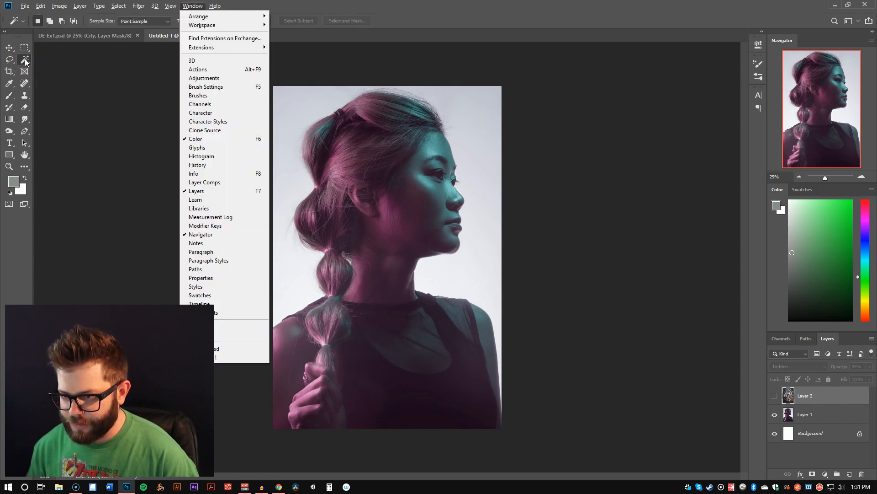
{"action": "left_click", "coordinate": [123, 90]}
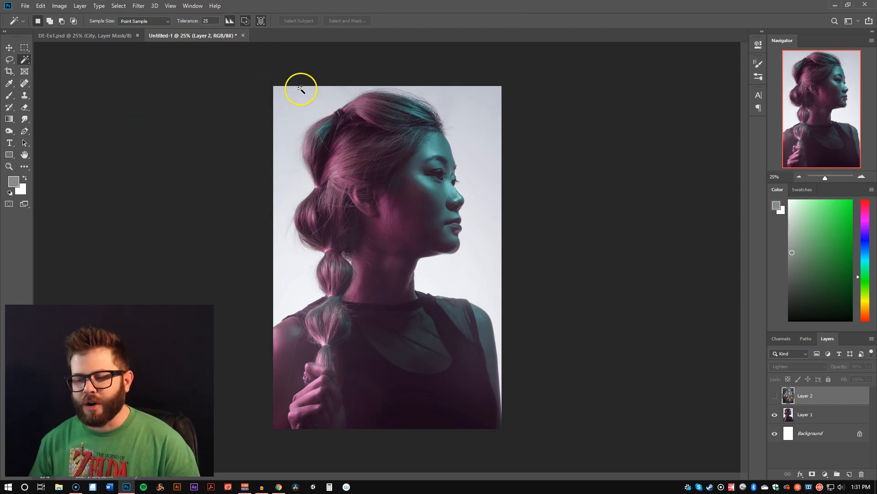
{"action": "left_click", "coordinate": [206, 21]}
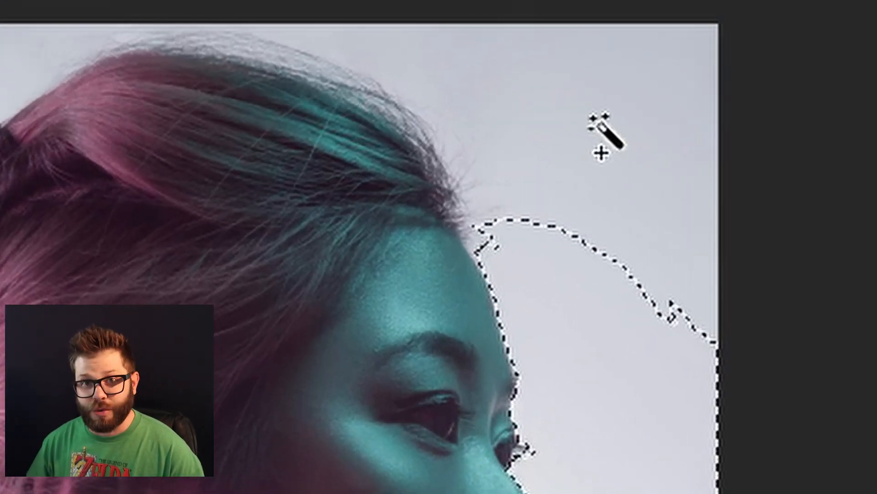
{"action": "left_click", "coordinate": [594, 120], "text": "shift"}
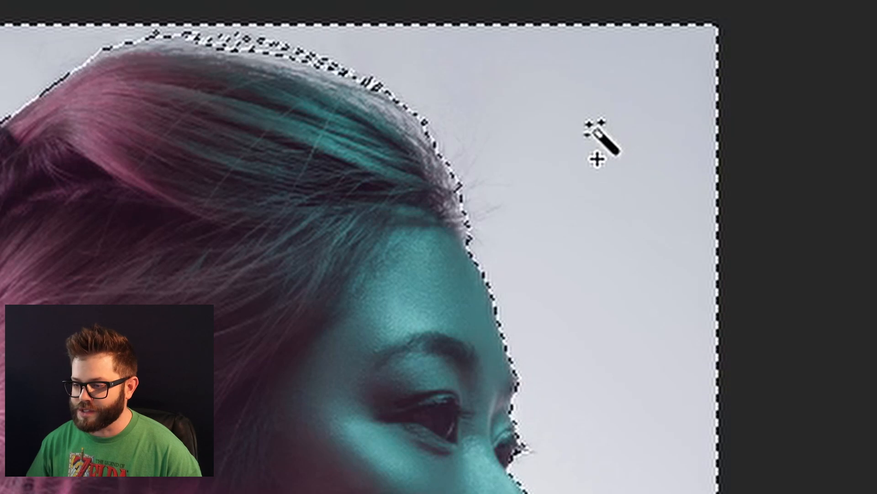
{"action": "left_click", "coordinate": [585, 132], "text": "shift"}
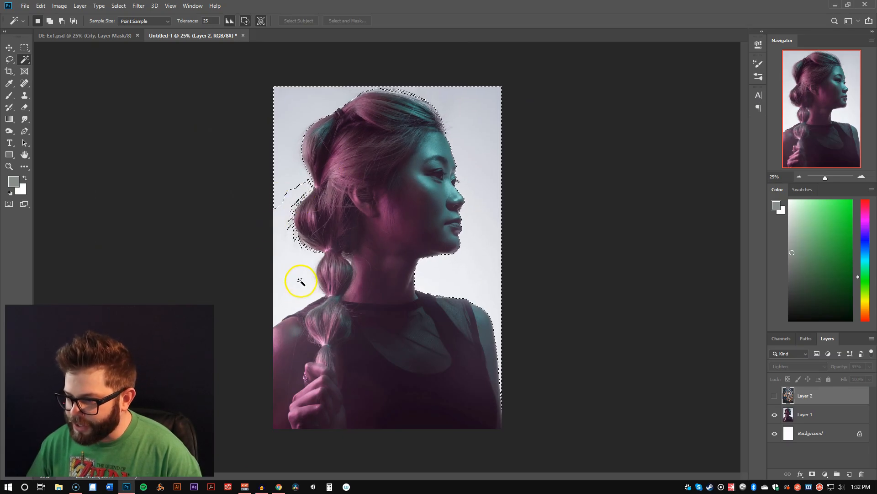
{"action": "left_click", "coordinate": [301, 282], "text": "shift"}
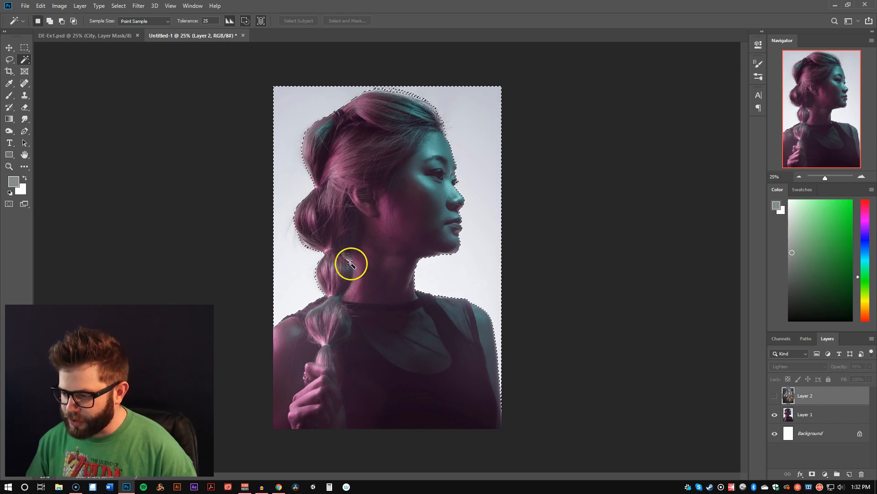
{"action": "key", "text": "b"}
{"action": "left_click", "coordinate": [364, 274]}
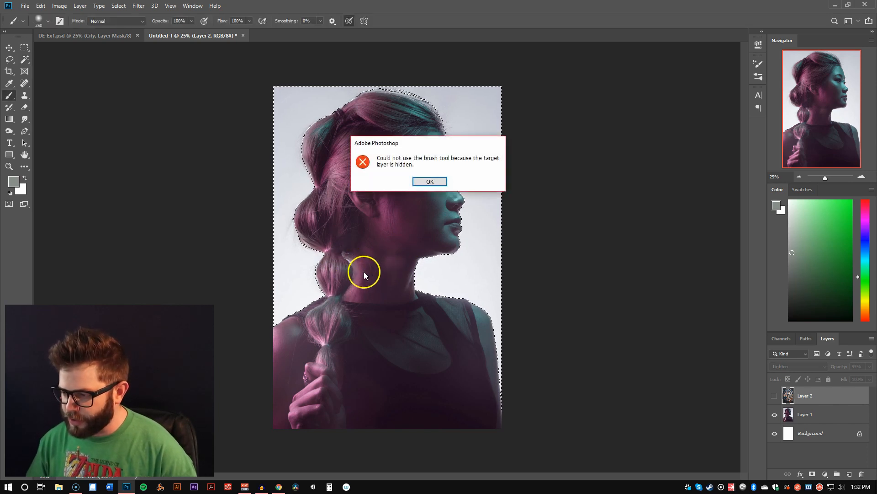
{"action": "left_click", "coordinate": [430, 182]}
Step: Add the small bright gap between the ponytail and neck to the selection and check its edge along the top hair
{"action": "key", "text": "z"}
{"action": "left_click_drag", "start_coordinate": [327, 251], "coordinate": [384, 276]}
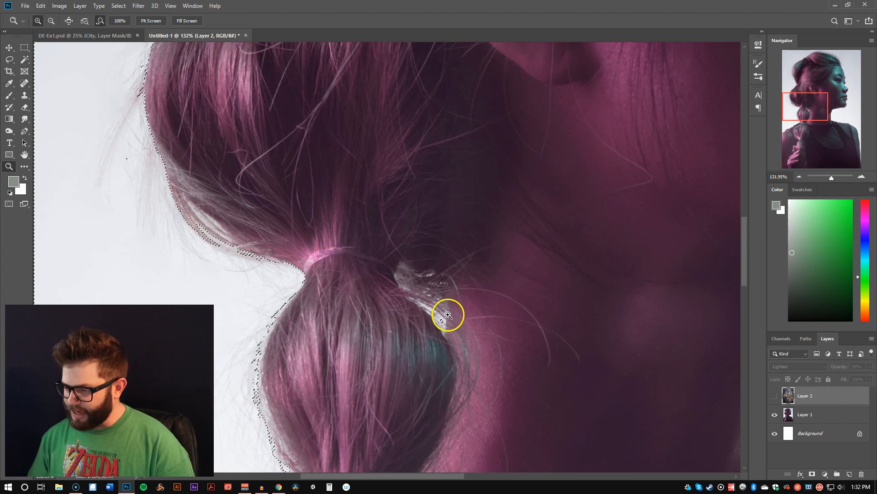
{"action": "key", "text": "w"}
{"action": "left_click", "coordinate": [453, 320], "text": "shift"}
{"action": "scroll", "coordinate": [453, 320], "scroll_direction": "up", "scroll_amount": 15}
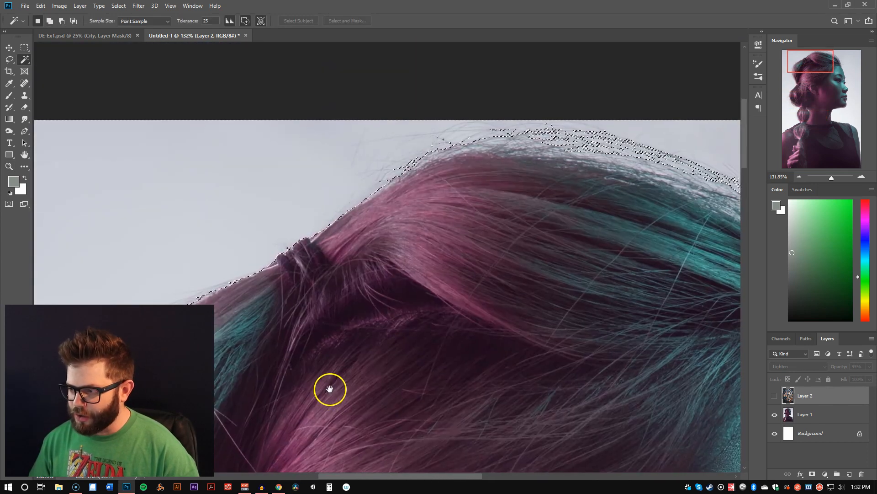
{"action": "left_click_drag", "start_coordinate": [527, 229], "coordinate": [404, 219]}
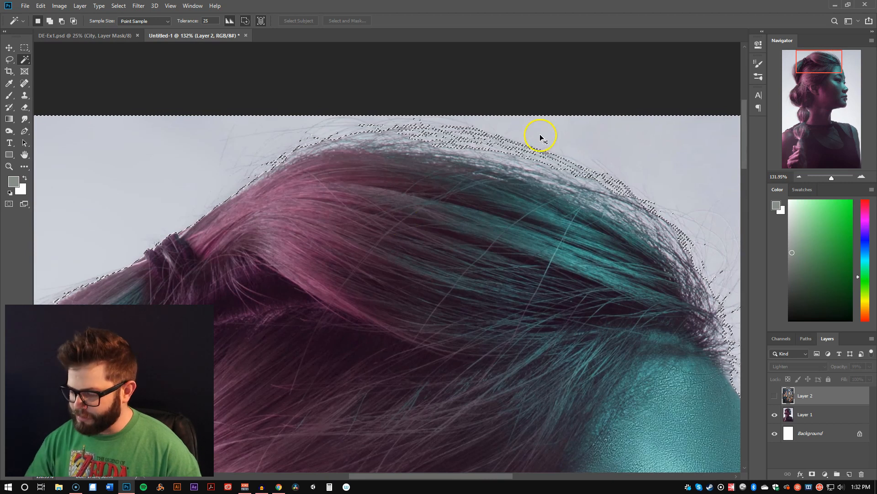
{"action": "key", "text": "ctrl+0"}
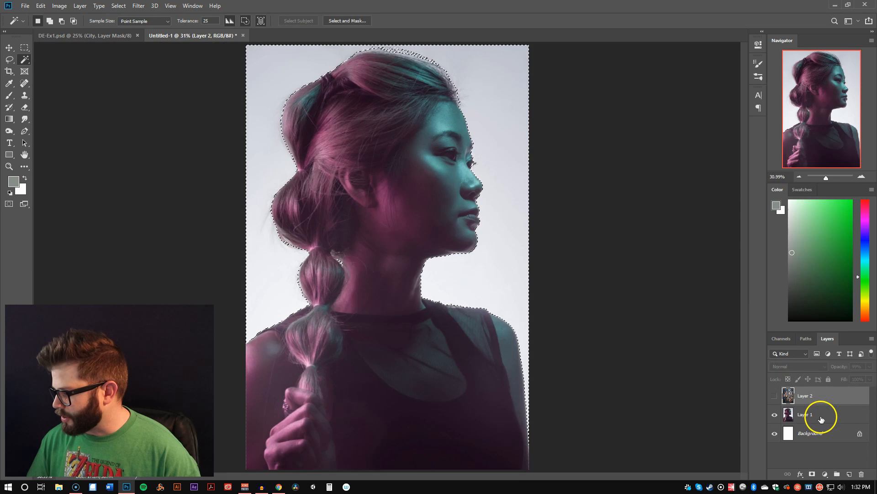
Step: Rename the portrait layer, Layer 1, as figure
{"action": "left_click", "coordinate": [821, 418]}
{"action": "double_click", "coordinate": [805, 413]}
{"action": "type", "text": "fig"}
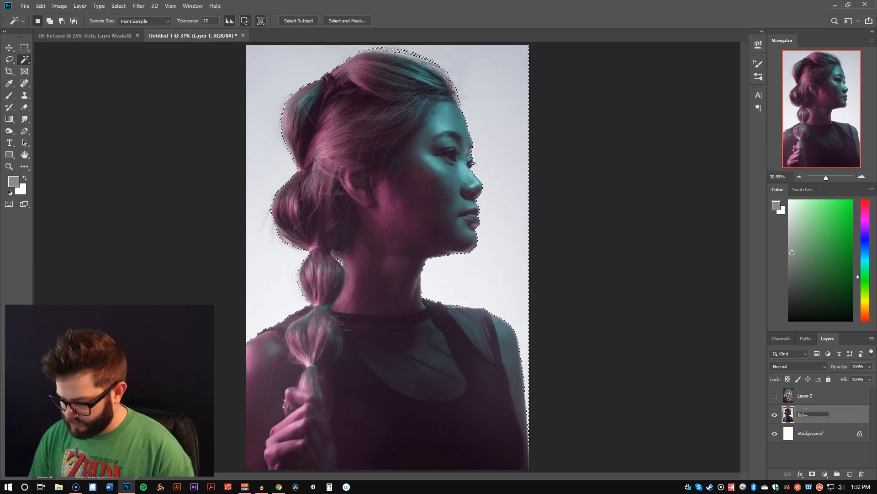
{"action": "type", "text": "ure"}
{"action": "key", "text": "Return"}
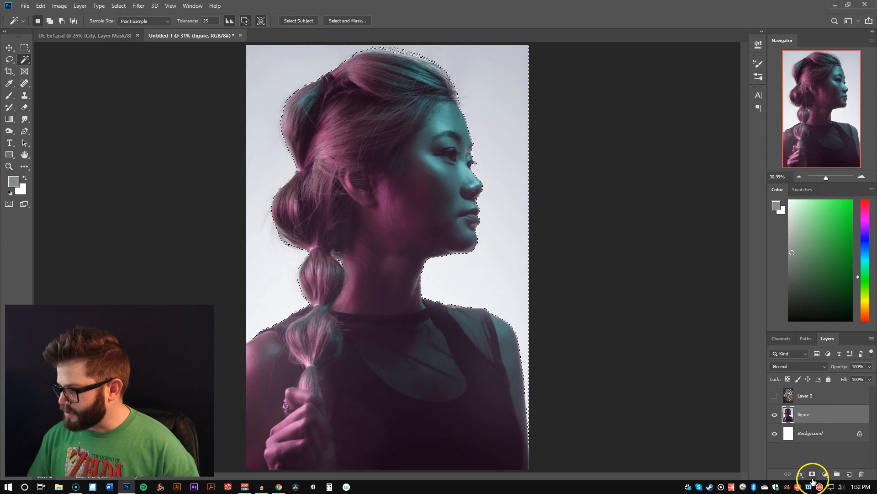
Step: Add a layer mask to the figure layer from the backdrop selection and invert it to hide the backdrop instead of the woman
{"action": "left_click", "coordinate": [812, 477]}
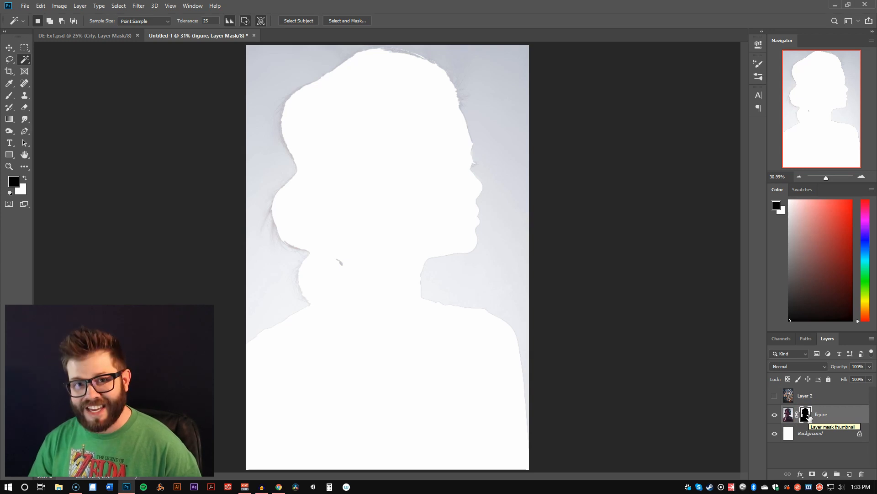
{"action": "left_click", "coordinate": [808, 416], "text": "alt"}
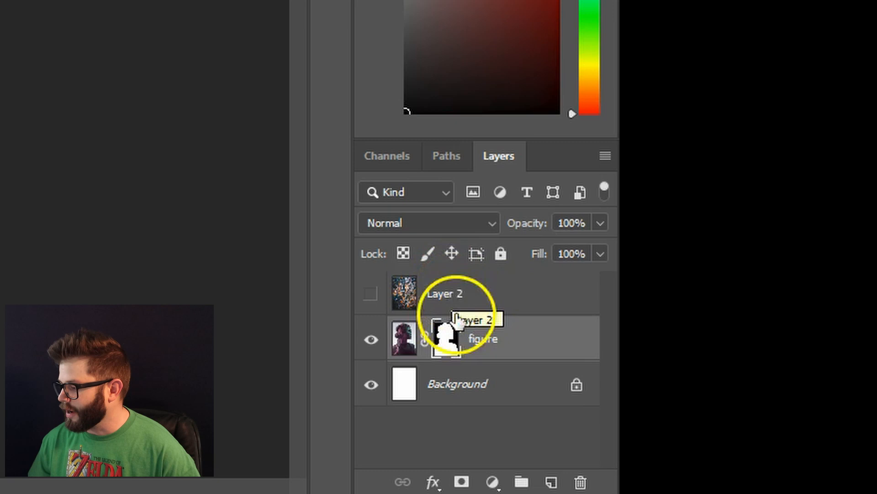
{"action": "left_click", "coordinate": [455, 352]}
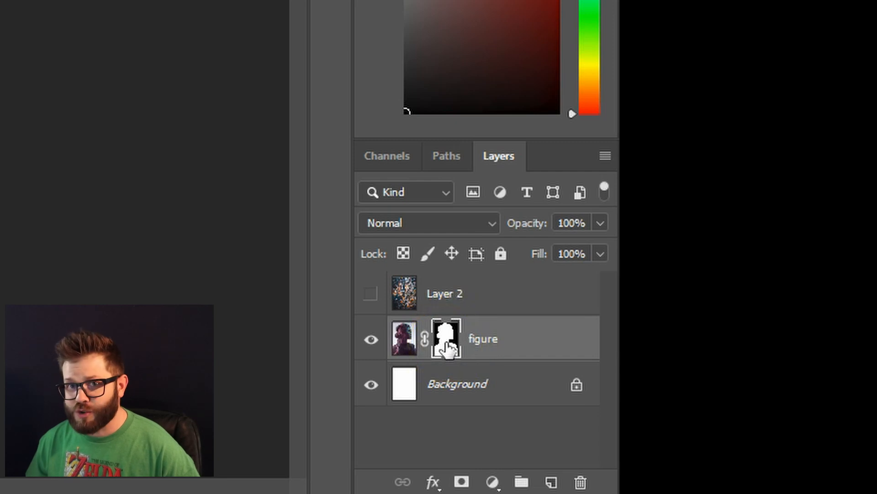
Step: Copy the figure layer's mask onto the city layer, Layer 2, and make that layer visible
{"action": "left_click_drag", "start_coordinate": [447, 347], "coordinate": [448, 287]}
{"action": "left_click", "coordinate": [572, 339]}
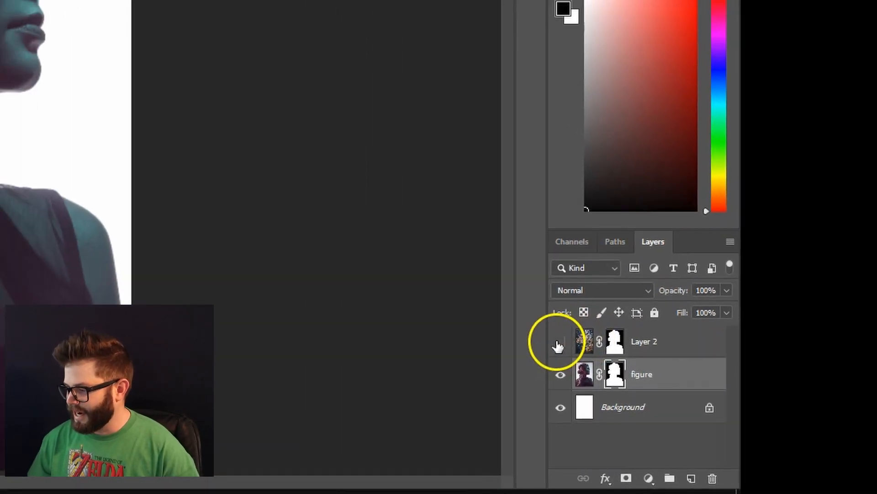
{"action": "left_click", "coordinate": [371, 293]}
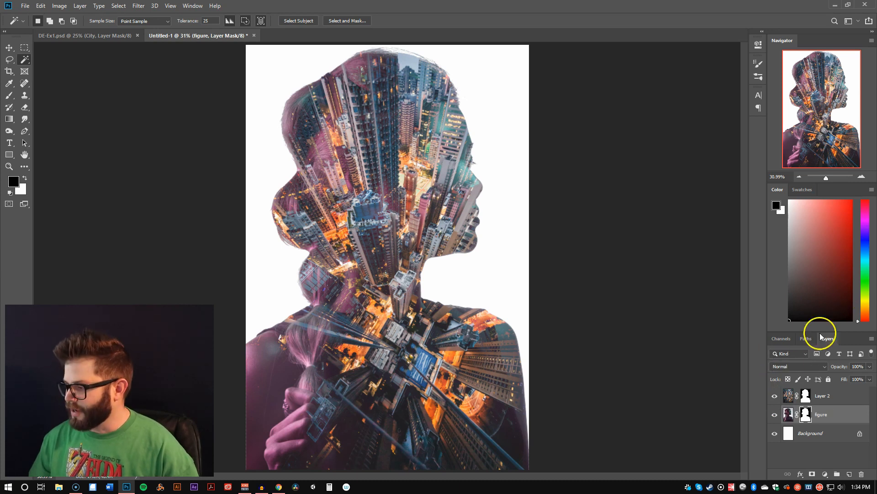
Step: Set the blend mode of the city layer, Layer 2, to Screen
{"action": "left_click", "coordinate": [810, 366]}
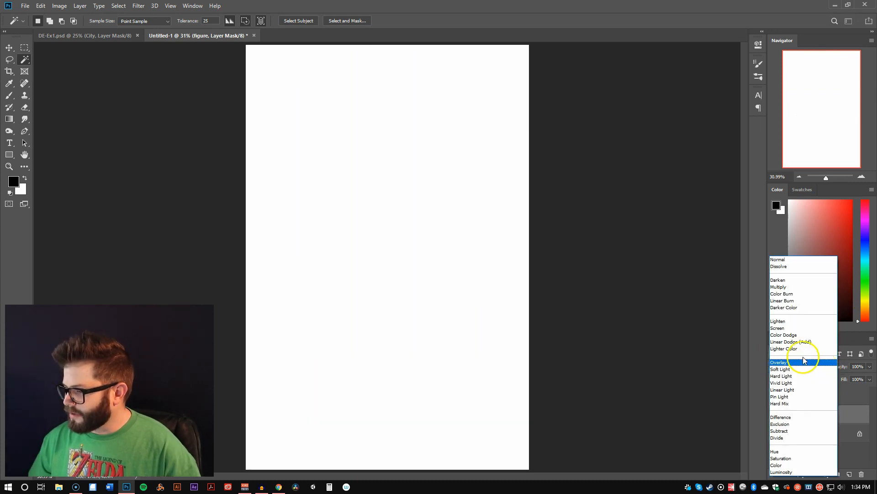
{"action": "left_click", "coordinate": [861, 413]}
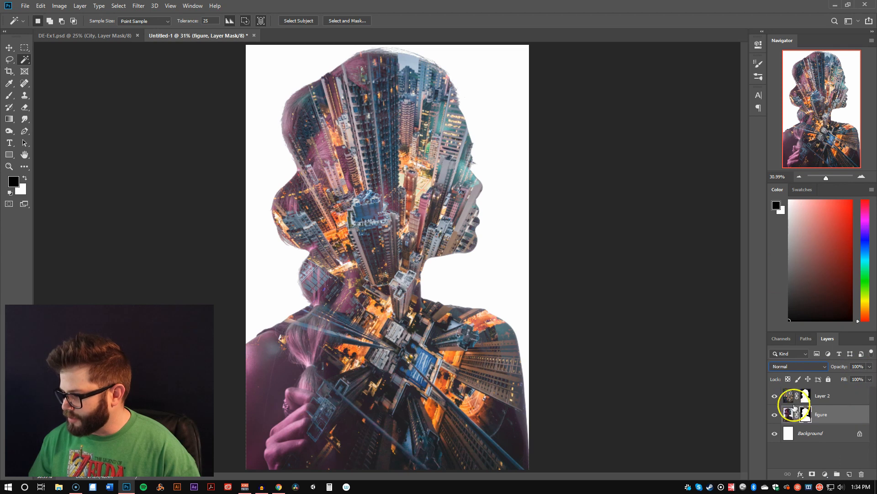
{"action": "left_click", "coordinate": [789, 396]}
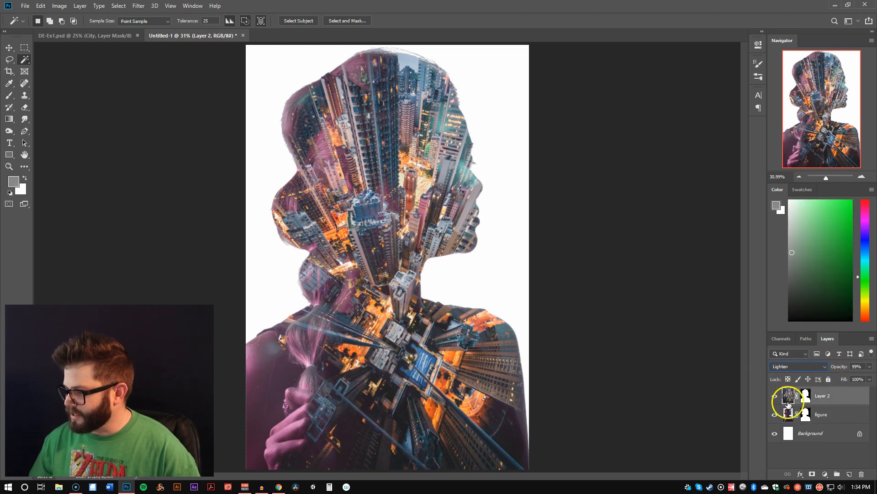
{"action": "left_click", "coordinate": [826, 367]}
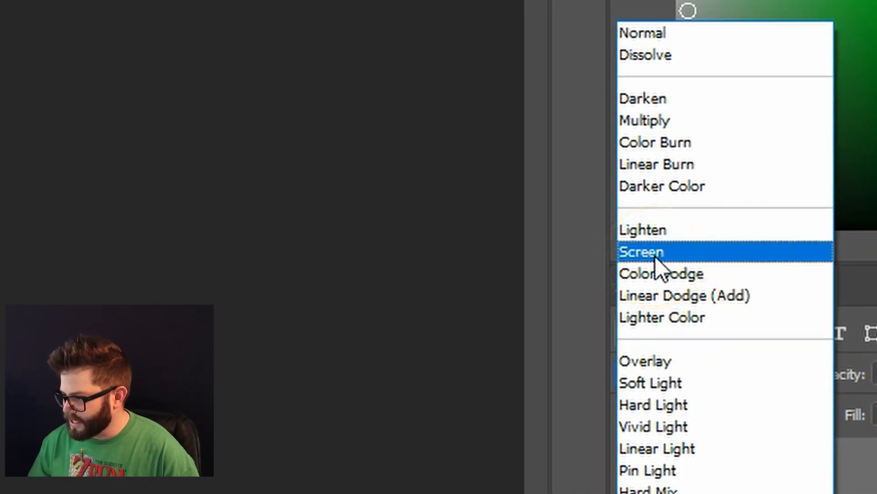
{"action": "left_click", "coordinate": [656, 257]}
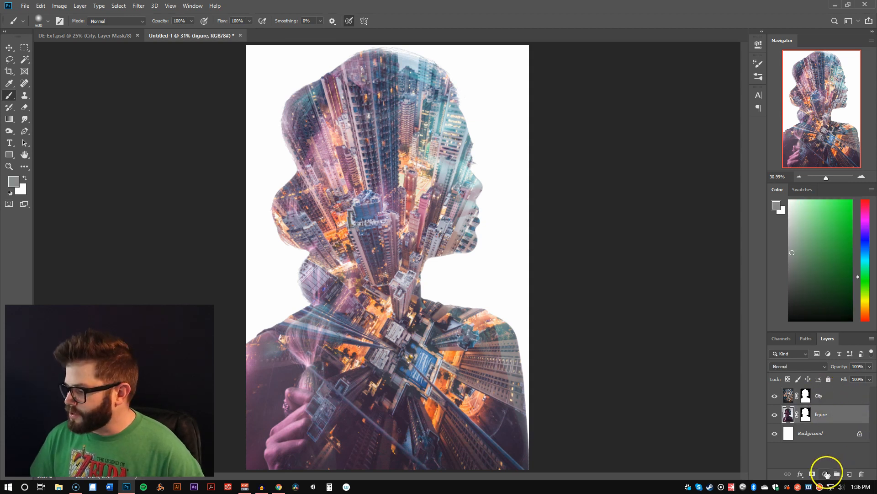
Step: Add a Curves adjustment layer above the figure layer and clip it to that layer
{"action": "left_click", "coordinate": [825, 474]}
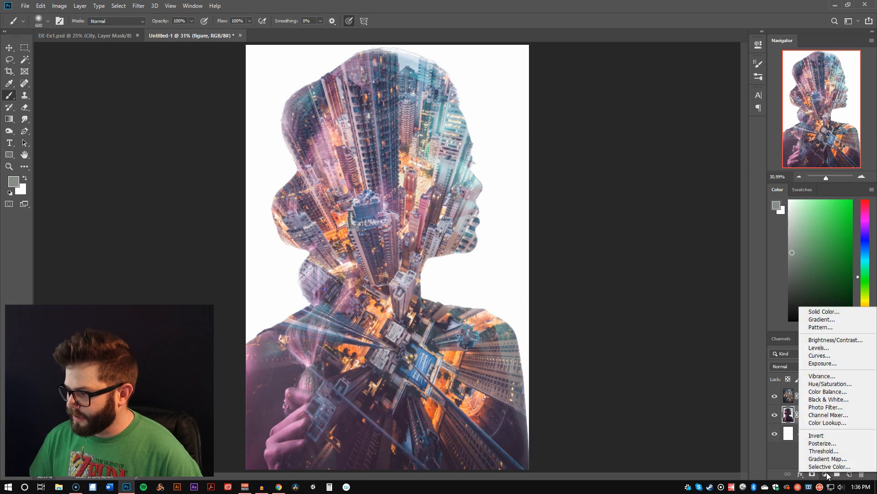
{"action": "left_click", "coordinate": [818, 356]}
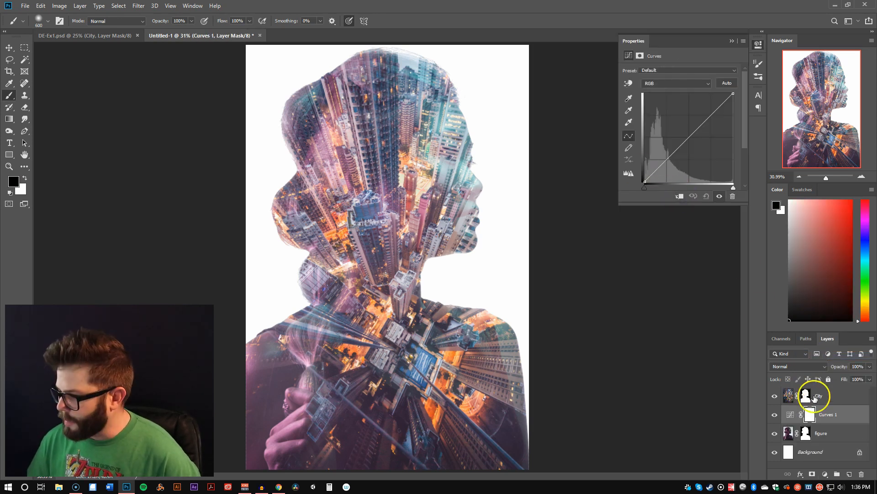
{"action": "left_click", "coordinate": [842, 420], "text": "alt"}
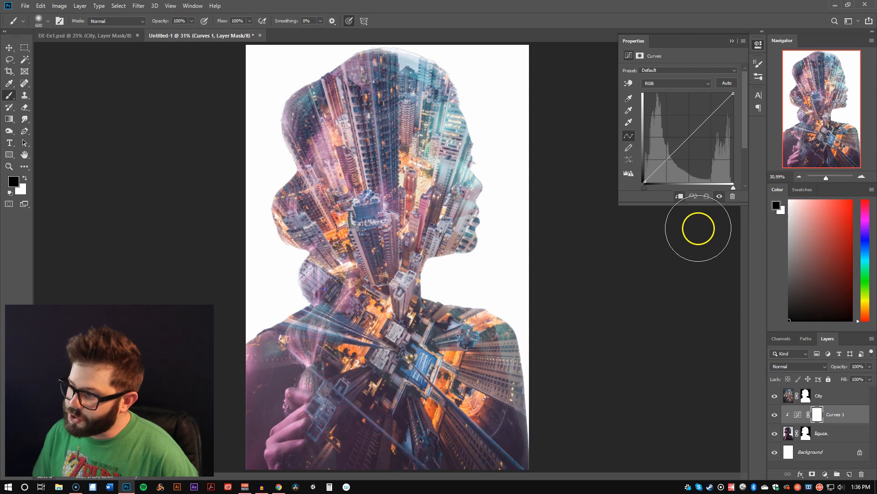
Step: Shape the RGB curve of Curves 1 into a steep S that deepens the shadows and strongly brightens the midtones and highlights
{"action": "left_click_drag", "start_coordinate": [654, 169], "coordinate": [660, 179]}
{"action": "left_click_drag", "start_coordinate": [697, 145], "coordinate": [666, 130]}
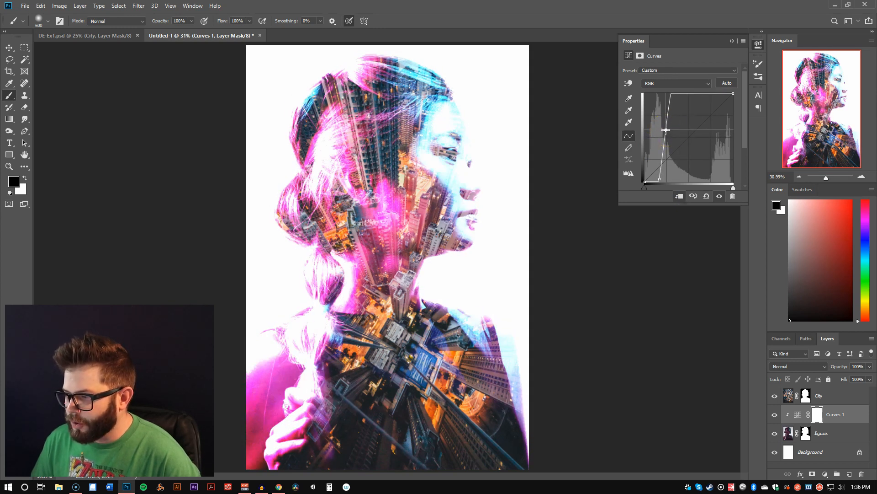
{"action": "left_click_drag", "start_coordinate": [666, 130], "coordinate": [672, 131]}
{"action": "left_click_drag", "start_coordinate": [661, 178], "coordinate": [656, 173]}
{"action": "left_click_drag", "start_coordinate": [669, 129], "coordinate": [668, 133]}
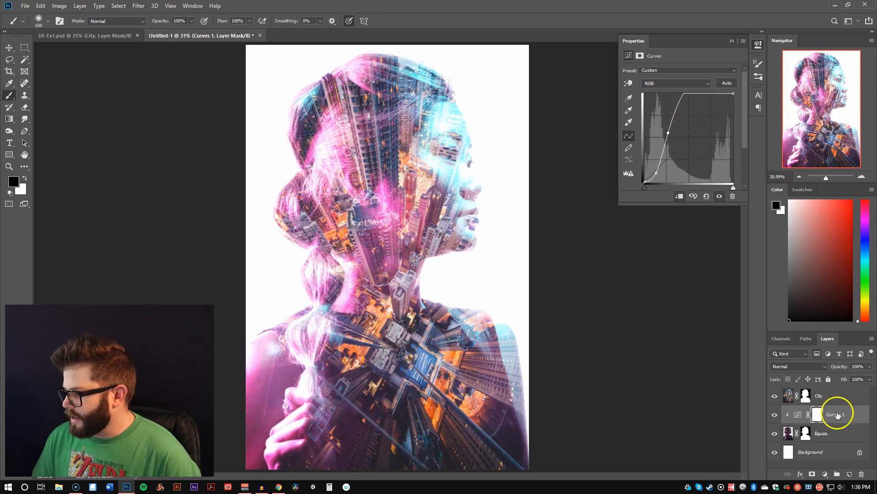
Step: Add a clipped Brightness/Contrast adjustment directly above the figure layer, with brightness 31 and contrast 79
{"action": "left_click", "coordinate": [836, 435]}
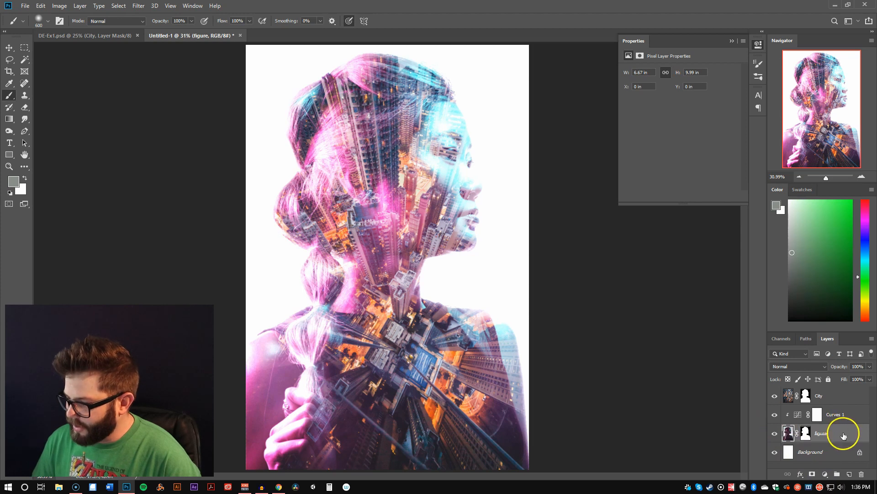
{"action": "left_click", "coordinate": [826, 474]}
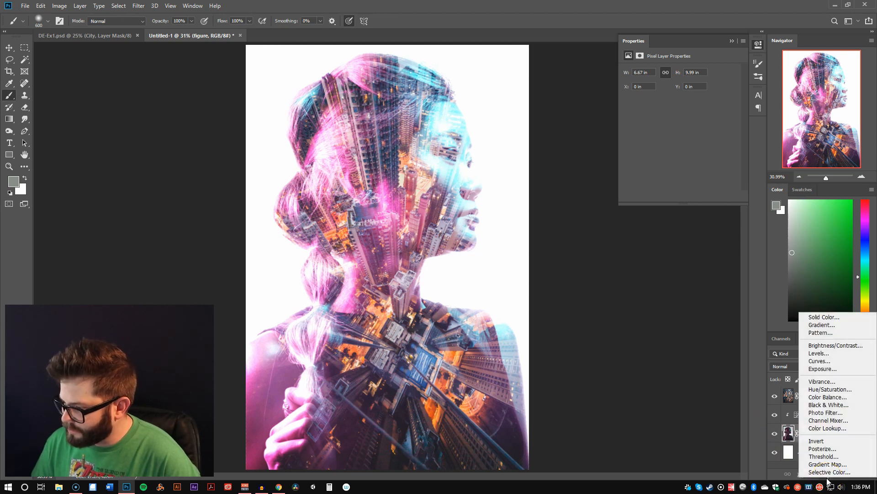
{"action": "left_click", "coordinate": [843, 347]}
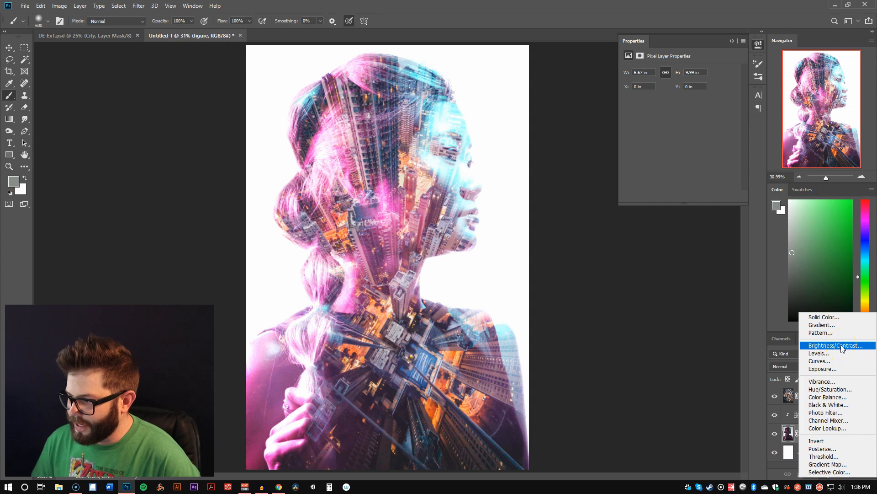
{"action": "left_click_drag", "start_coordinate": [681, 114], "coordinate": [723, 114]}
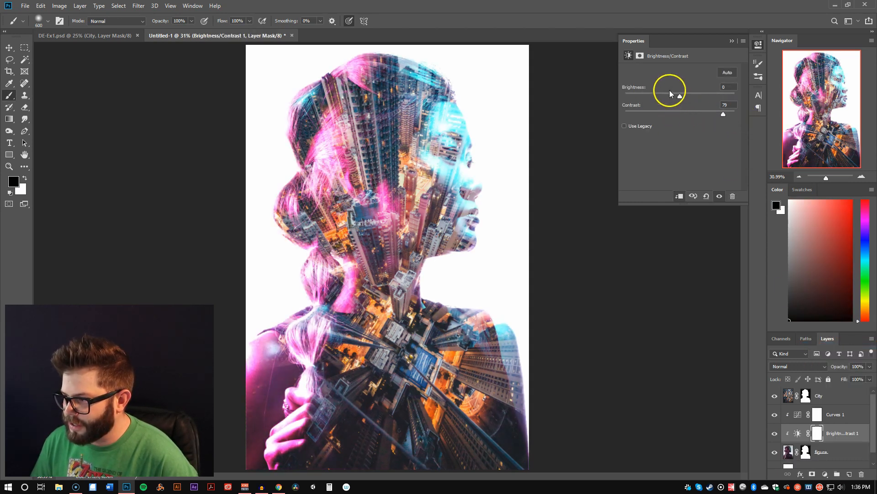
{"action": "mouse_move", "coordinate": [680, 97]}
{"action": "left_mouse_down"}
{"action": "mouse_move", "coordinate": [735, 97]}
{"action": "mouse_move", "coordinate": [666, 94]}
{"action": "mouse_move", "coordinate": [691, 92]}
{"action": "left_mouse_up"}
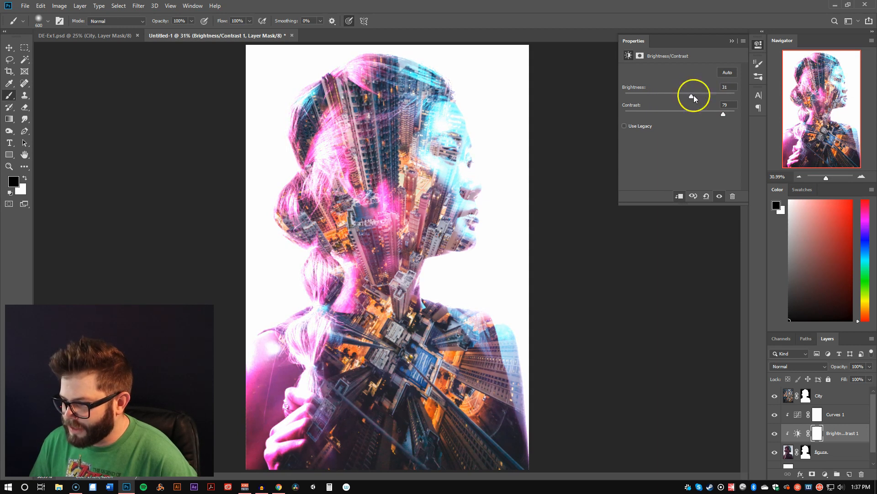
Step: Add a clipped Levels adjustment directly above the figure layer, with input levels 21, 1.24 and 241
{"action": "left_click", "coordinate": [846, 452]}
{"action": "left_click", "coordinate": [824, 474]}
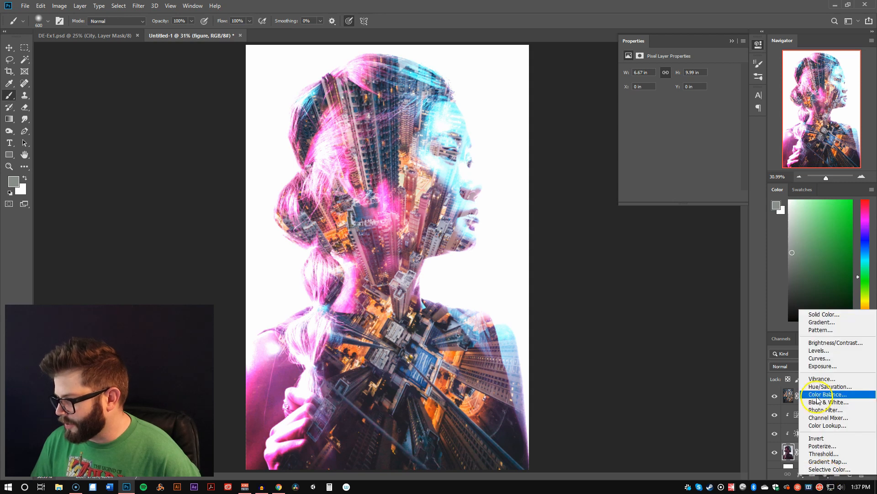
{"action": "left_click", "coordinate": [819, 350]}
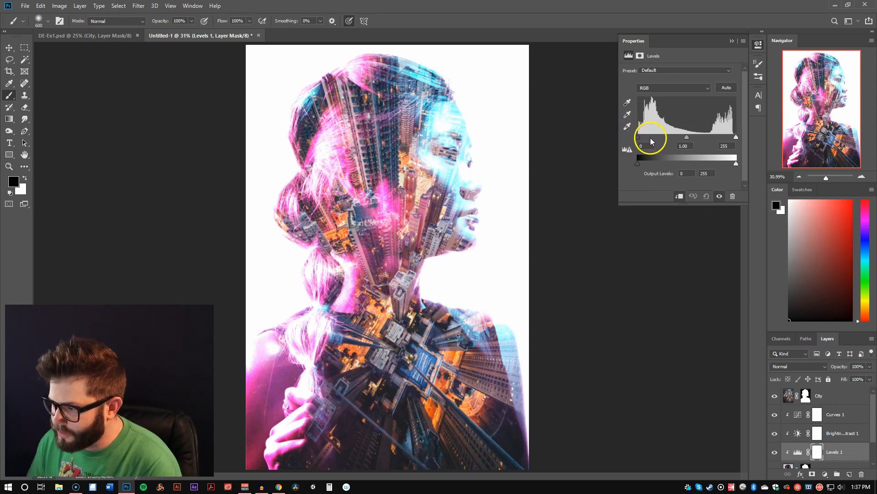
{"action": "mouse_move", "coordinate": [640, 139]}
{"action": "left_mouse_down"}
{"action": "mouse_move", "coordinate": [652, 137]}
{"action": "mouse_move", "coordinate": [633, 138]}
{"action": "mouse_move", "coordinate": [645, 138]}
{"action": "left_mouse_up"}
{"action": "left_click_drag", "start_coordinate": [737, 137], "coordinate": [682, 137]}
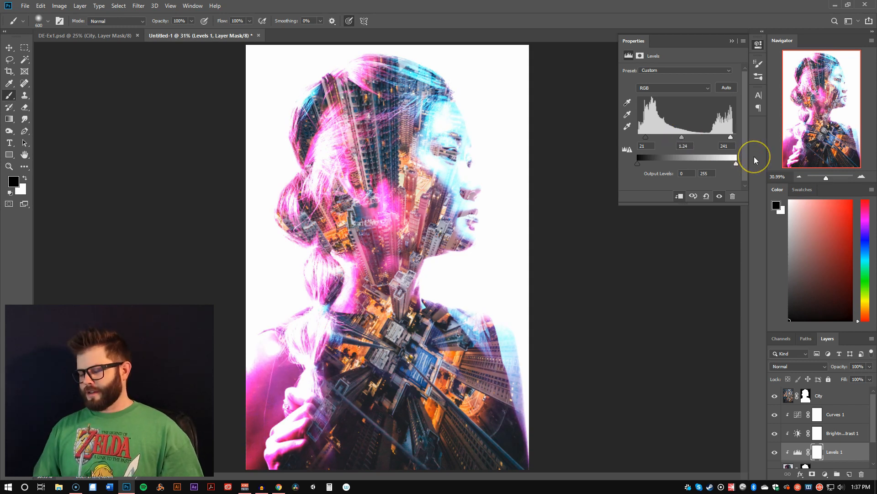
Step: Try a Color Balance adjustment above the City layer with midtones red +22, green +13 and blue +33, comparing the image with and without it
{"action": "left_click", "coordinate": [841, 396]}
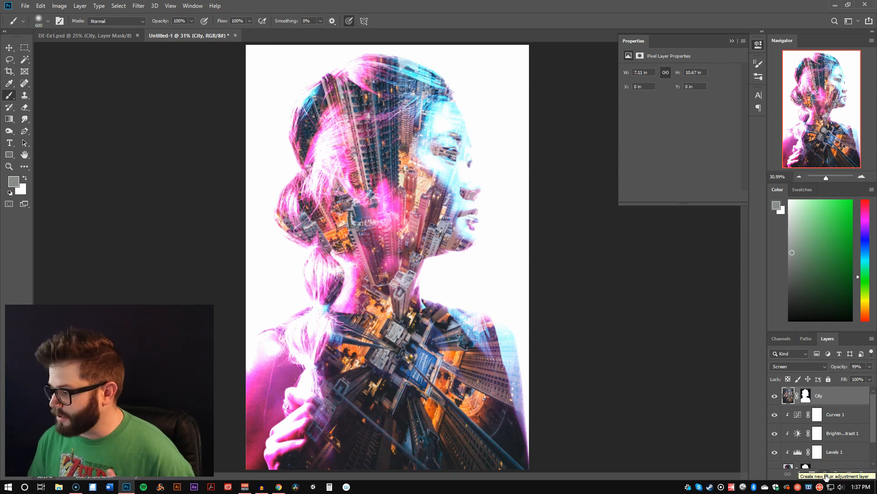
{"action": "left_click", "coordinate": [827, 475]}
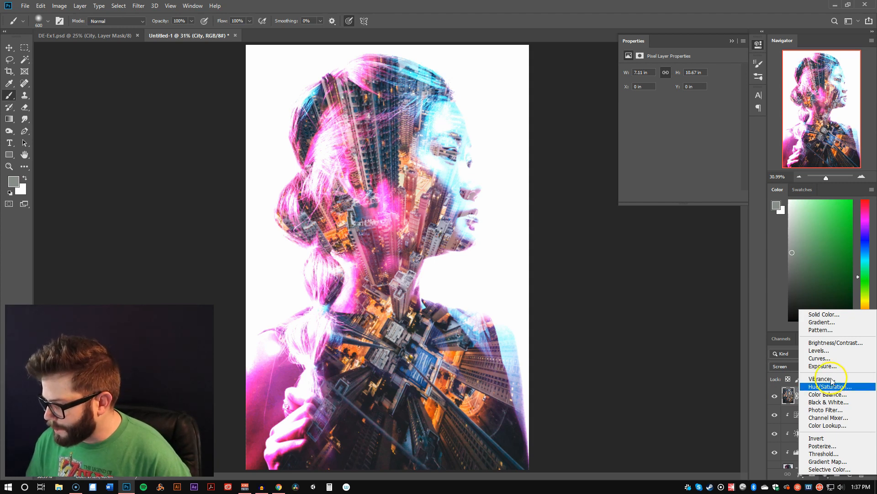
{"action": "left_click", "coordinate": [837, 394]}
{"action": "mouse_move", "coordinate": [668, 103]}
{"action": "left_mouse_down"}
{"action": "mouse_move", "coordinate": [609, 102]}
{"action": "mouse_move", "coordinate": [754, 107]}
{"action": "mouse_move", "coordinate": [679, 110]}
{"action": "mouse_move", "coordinate": [705, 89]}
{"action": "mouse_move", "coordinate": [678, 89]}
{"action": "left_mouse_up"}
{"action": "mouse_move", "coordinate": [665, 122]}
{"action": "left_mouse_down"}
{"action": "mouse_move", "coordinate": [644, 120]}
{"action": "mouse_move", "coordinate": [682, 122]}
{"action": "left_mouse_up"}
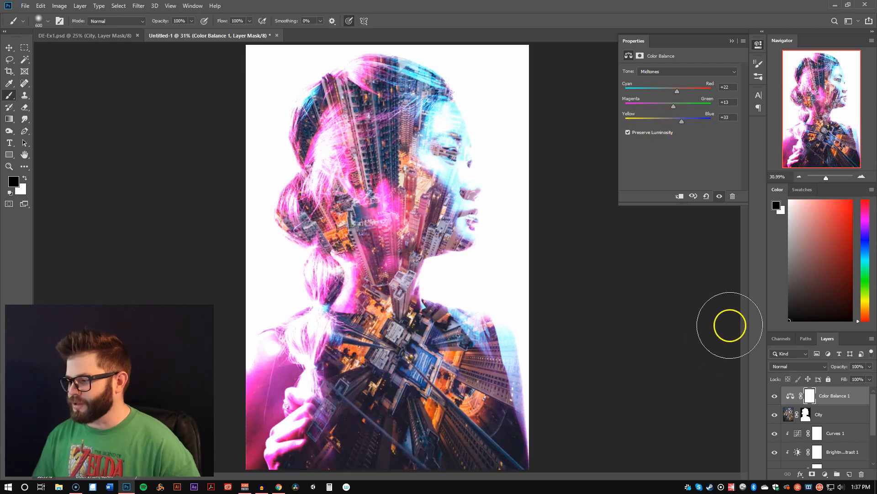
{"action": "left_click", "coordinate": [773, 399]}
{"action": "left_click", "coordinate": [773, 399]}
{"action": "left_click", "coordinate": [773, 400]}
{"action": "left_click", "coordinate": [774, 399]}
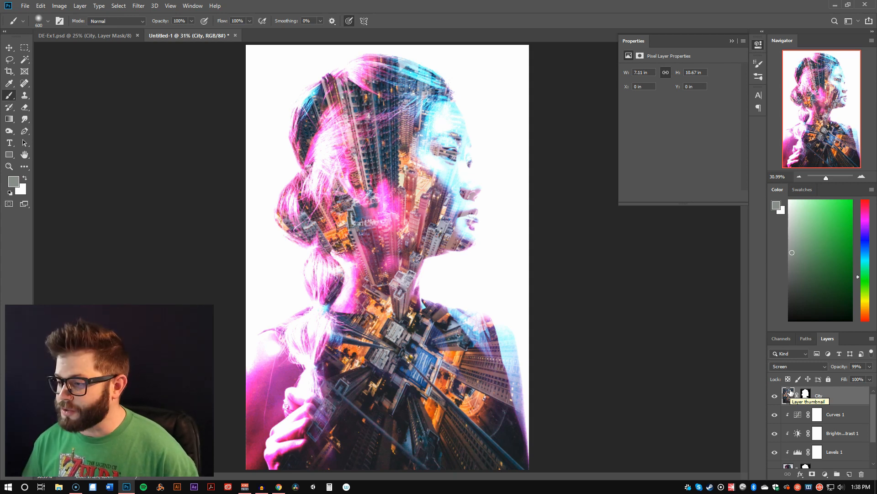
Step: Switch to the browser and copy the enlarged starry mountain landscape photo from its Unsplash page
{"action": "key", "text": "alt+Tab"}
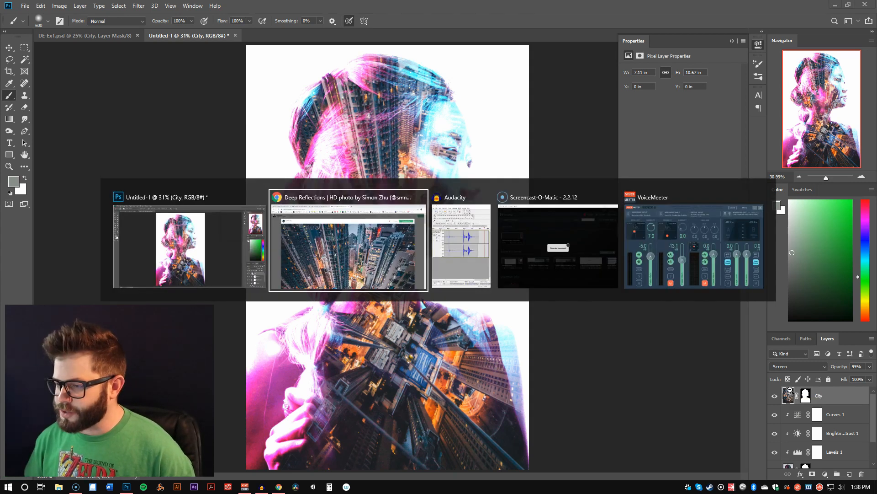
{"action": "left_click", "coordinate": [284, 13]}
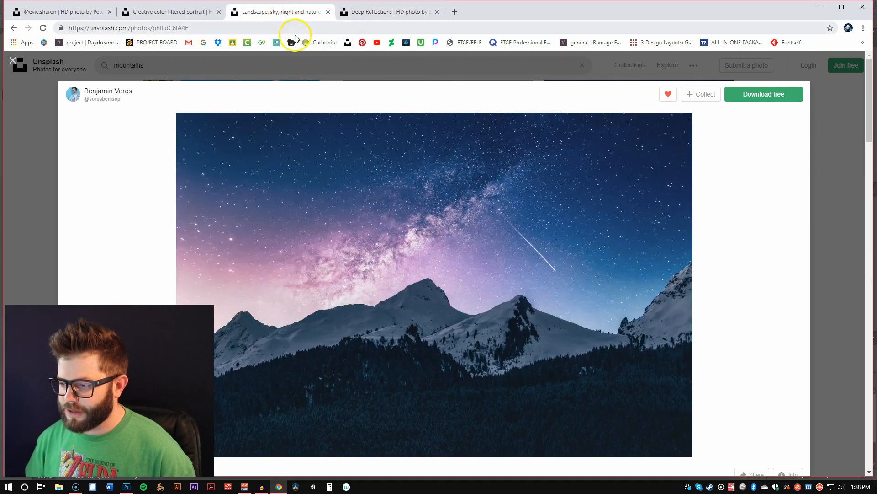
{"action": "left_click", "coordinate": [414, 221]}
{"action": "right_click", "coordinate": [445, 240]}
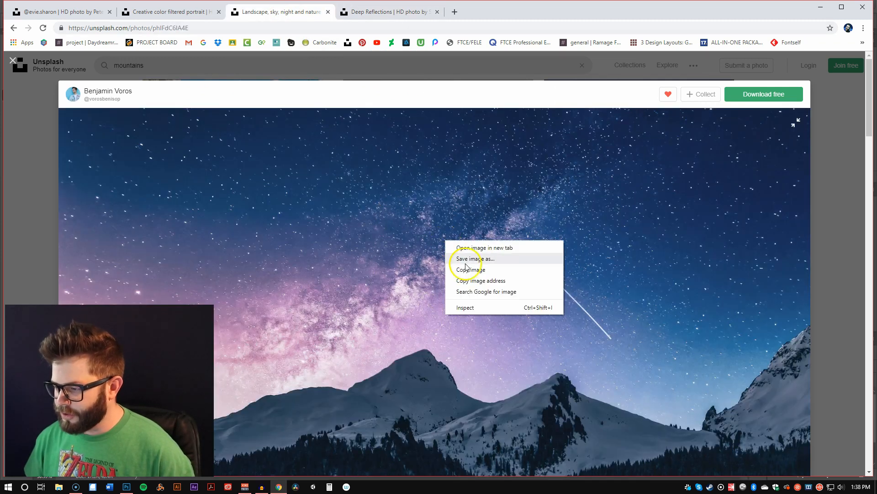
{"action": "right_click", "coordinate": [415, 250]}
{"action": "left_click", "coordinate": [439, 278]}
Step: Switch back to Photoshop and paste the mountain photo as a new layer directly above Background
{"action": "key", "text": "alt+Tab"}
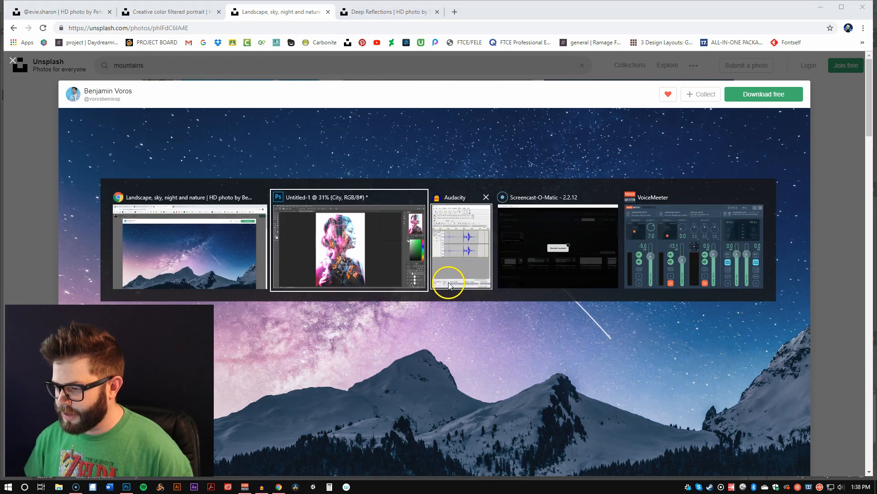
{"action": "scroll", "coordinate": [822, 430], "scroll_direction": "down", "scroll_amount": 2}
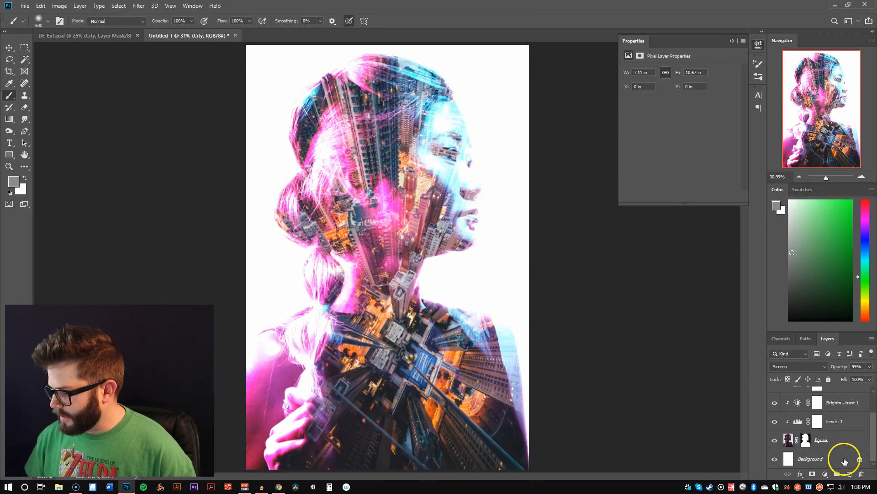
{"action": "left_click", "coordinate": [844, 459]}
{"action": "key", "text": "ctrl+v"}
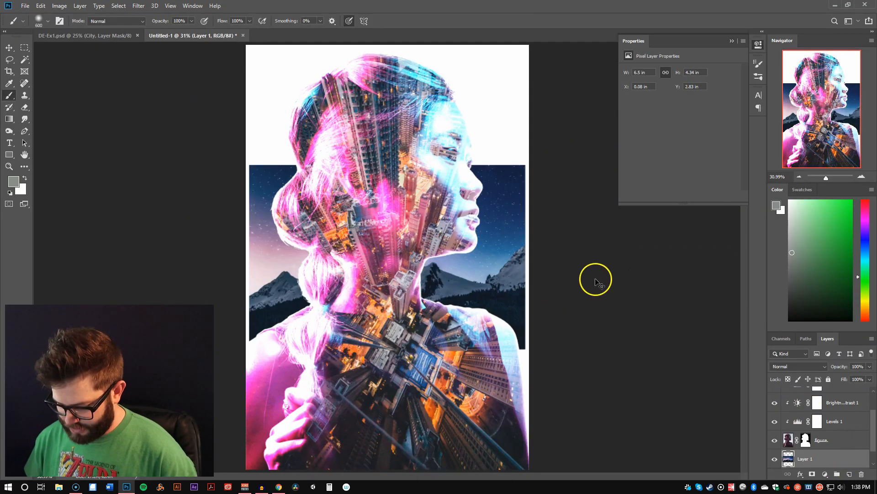
Step: Scale the pasted mountain photo up proportionally from its center to about 15.35 by 10.24 in, covering the canvas
{"action": "key", "text": "ctrl+t"}
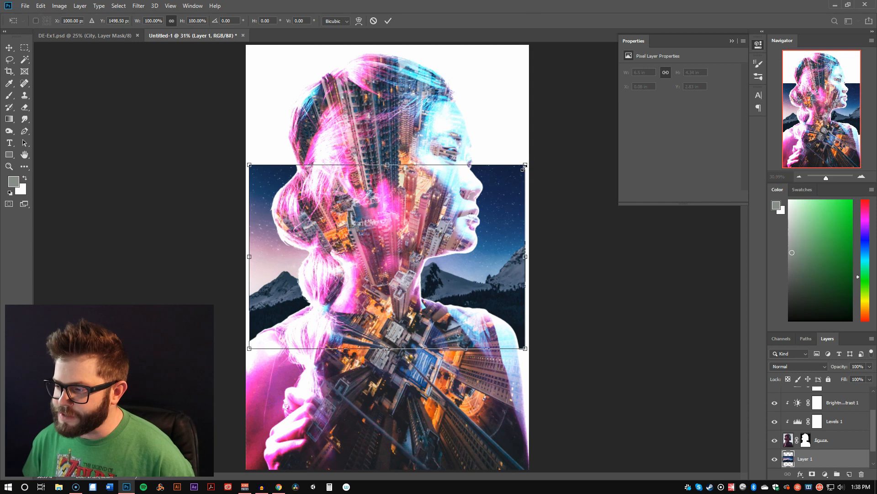
{"action": "left_click_drag", "start_coordinate": [249, 165], "coordinate": [66, 32]}
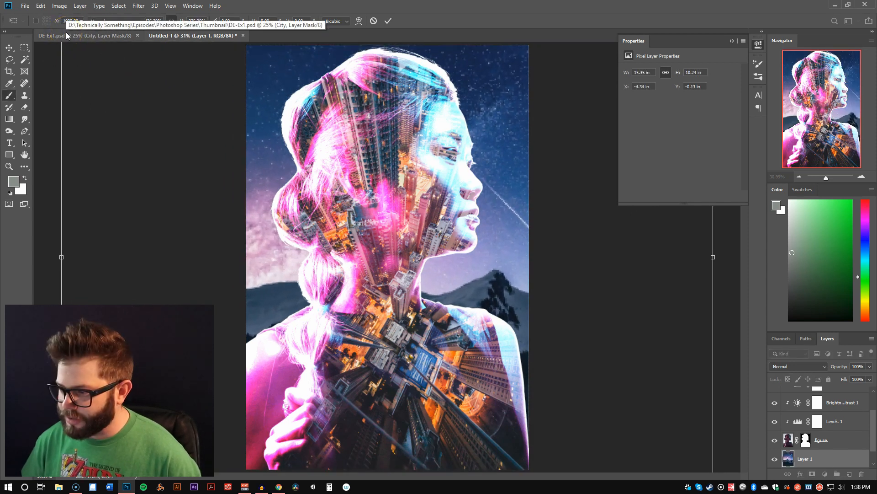
{"action": "key", "text": "Return"}
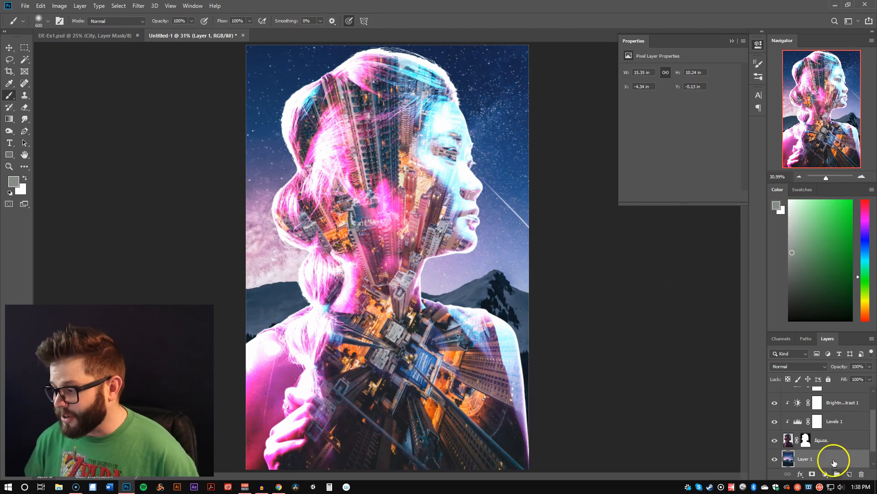
Step: Move the mountain layer, Layer 1, above the City layer and copy the City layer's mask onto it
{"action": "scroll", "coordinate": [831, 438], "scroll_direction": "up", "scroll_amount": 2}
{"action": "scroll", "coordinate": [816, 431], "scroll_direction": "down", "scroll_amount": 3}
{"action": "left_click_drag", "start_coordinate": [836, 445], "coordinate": [816, 393]}
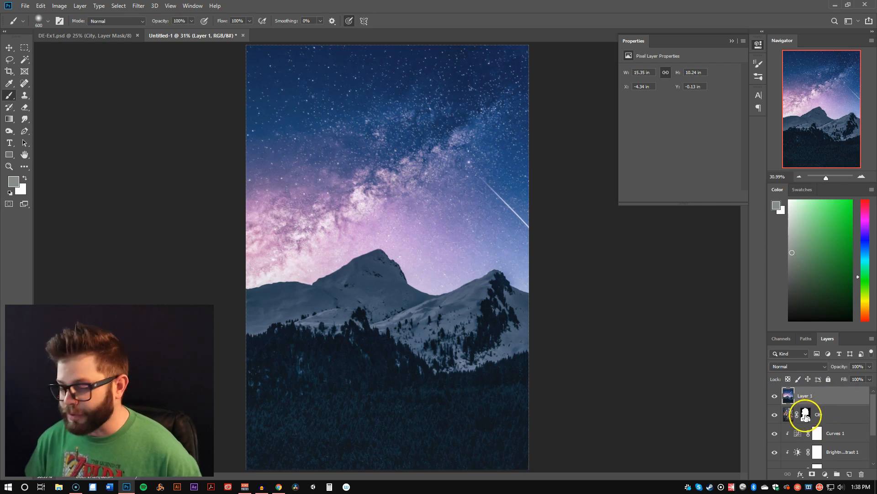
{"action": "left_click_drag", "start_coordinate": [809, 418], "coordinate": [806, 394]}
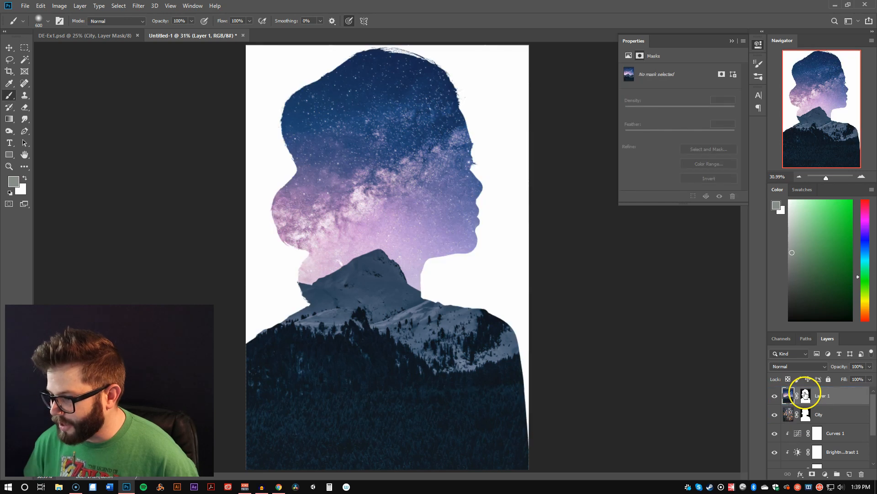
Step: Hide the City layer and set the blend mode of the mountain layer, Layer 1, to Linear Dodge (Add)
{"action": "left_click", "coordinate": [775, 414]}
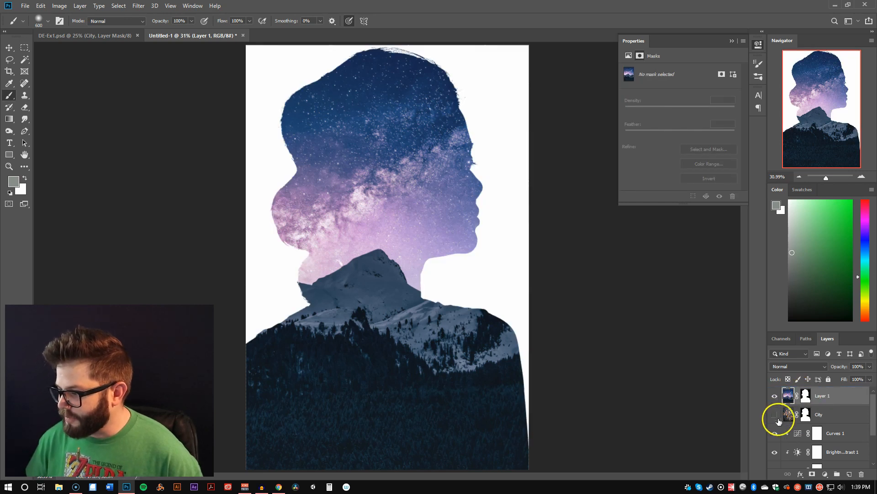
{"action": "left_click", "coordinate": [836, 396]}
{"action": "left_click", "coordinate": [818, 365]}
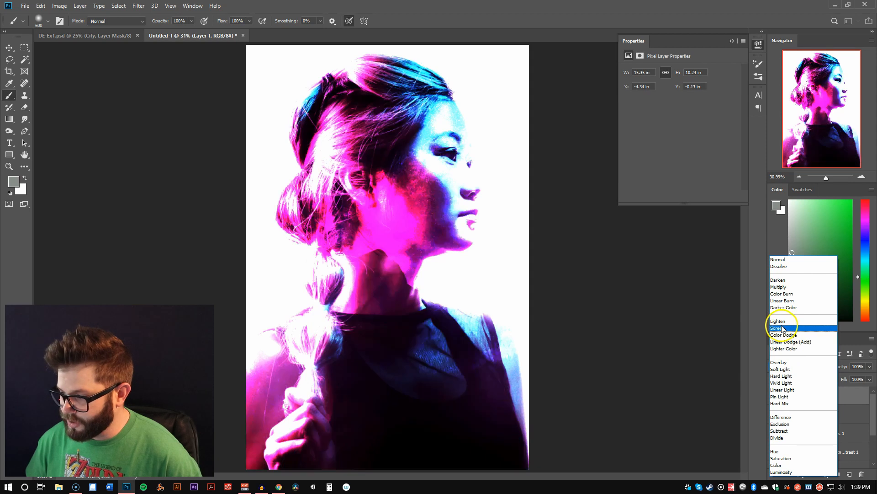
{"action": "left_click", "coordinate": [791, 342]}
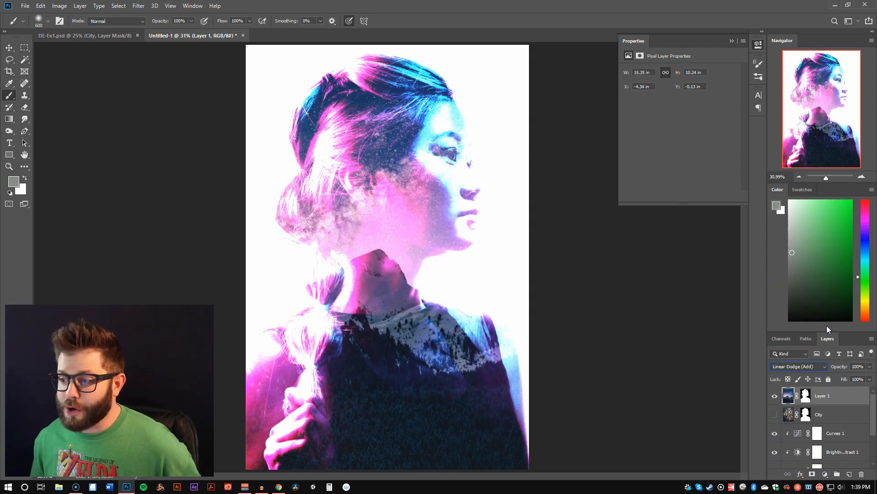